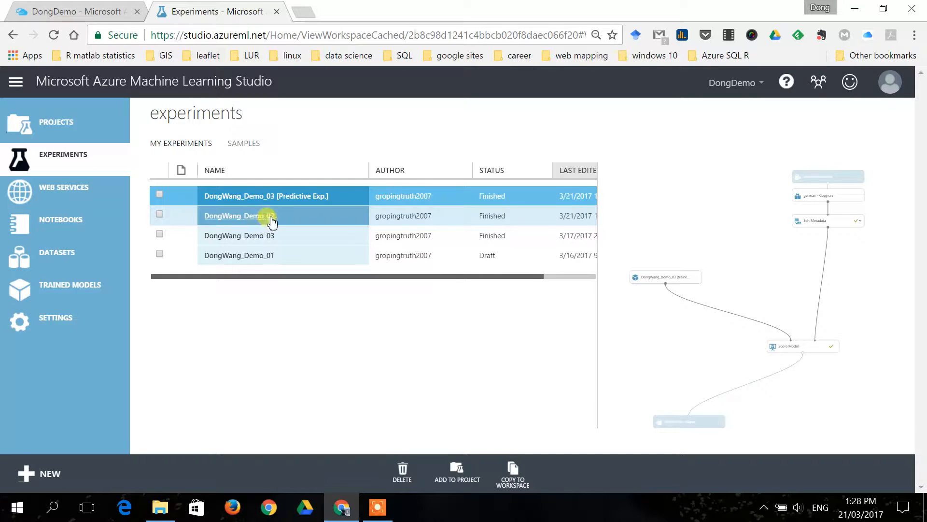
Open the experiment ending in Demo_02 and bring its german.csv dataset module at the start of the workflow into view.
left_click(264, 225)
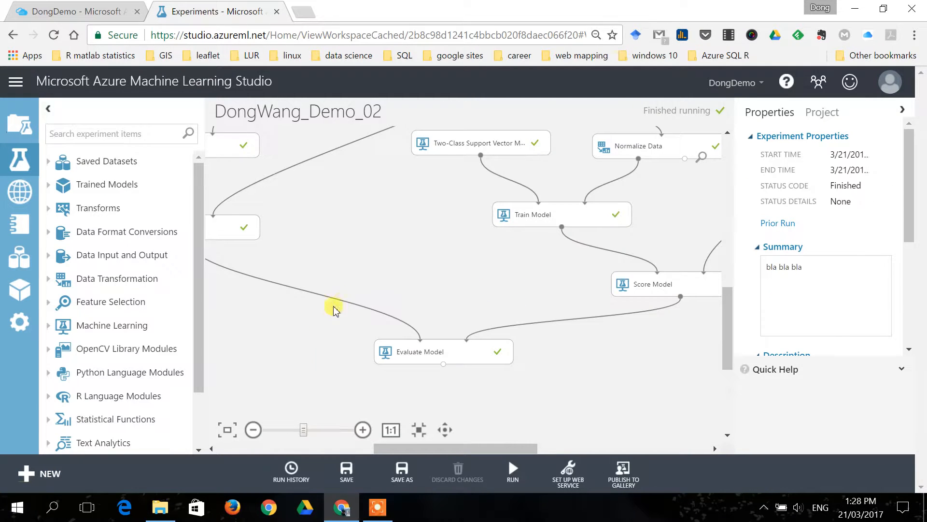
left_click(423, 433)
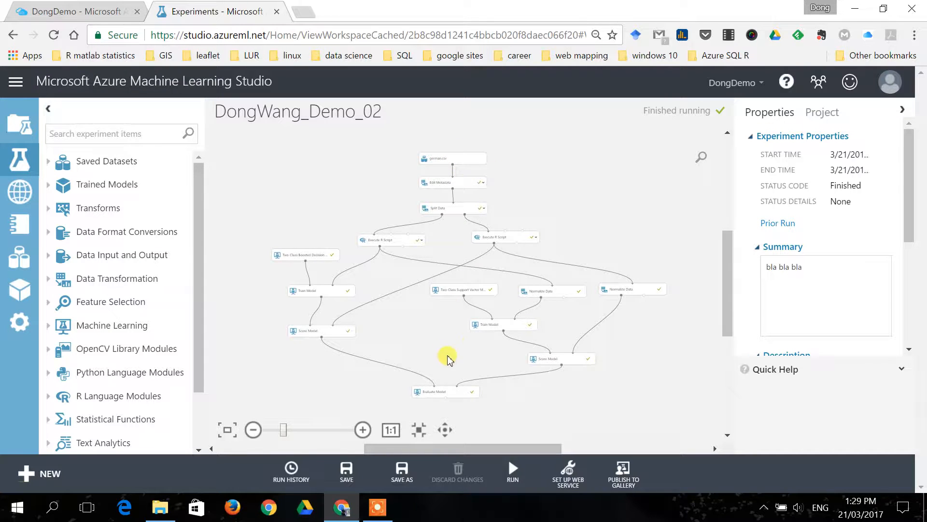
left_click(391, 429)
scroll(474, 203, "down", 6)
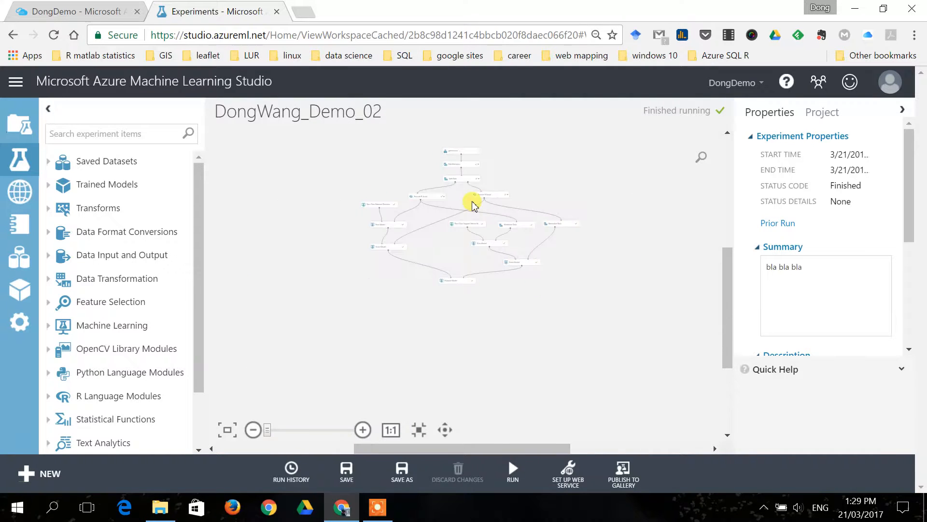
scroll(454, 186, "down", 1)
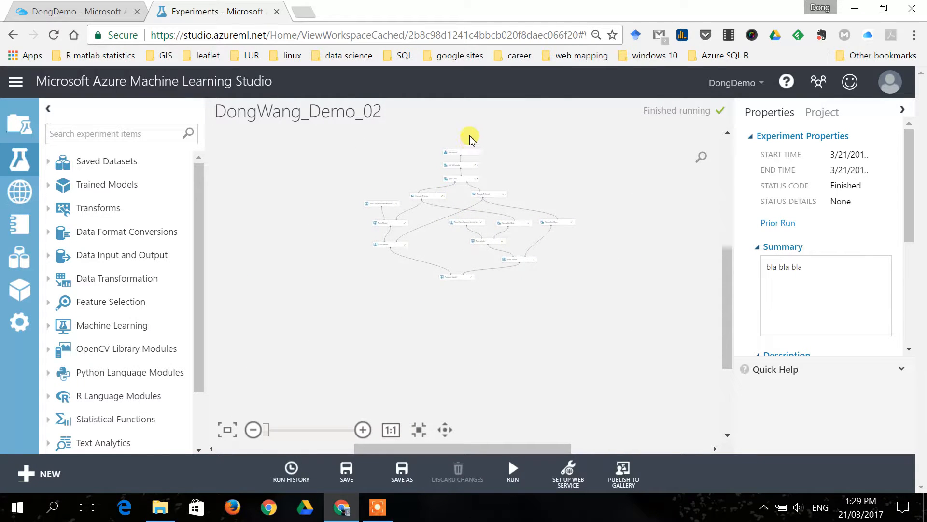
scroll(470, 140, "up", 5)
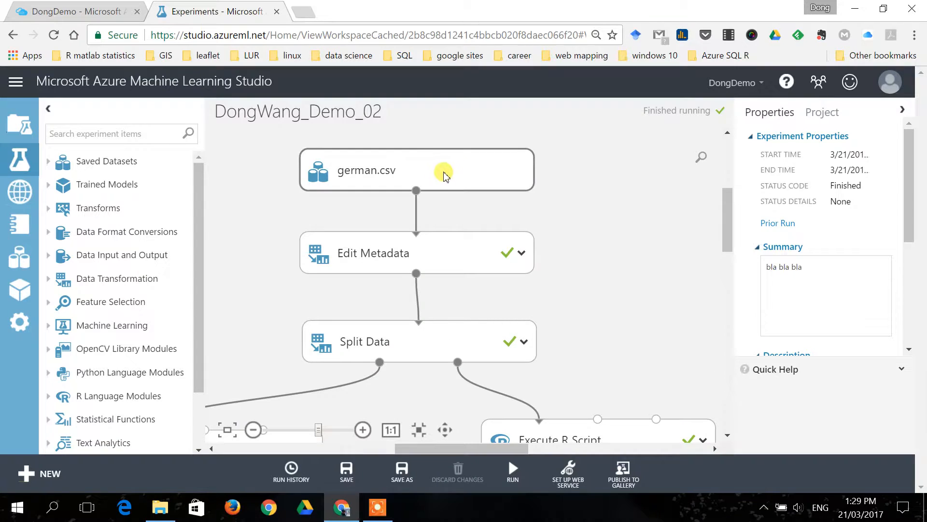
Visualize the german.csv dataset and look through its columns from Col1 to Col21.
left_click(437, 184)
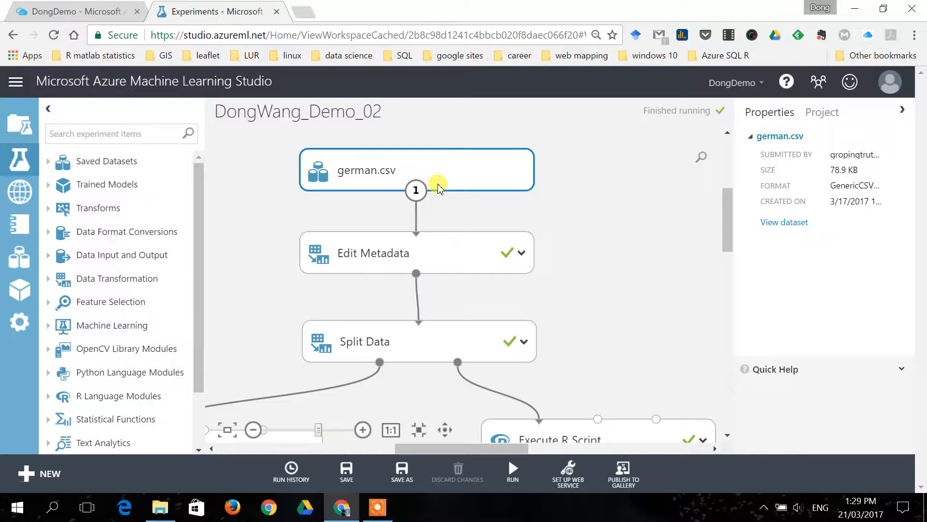
right_click(416, 190)
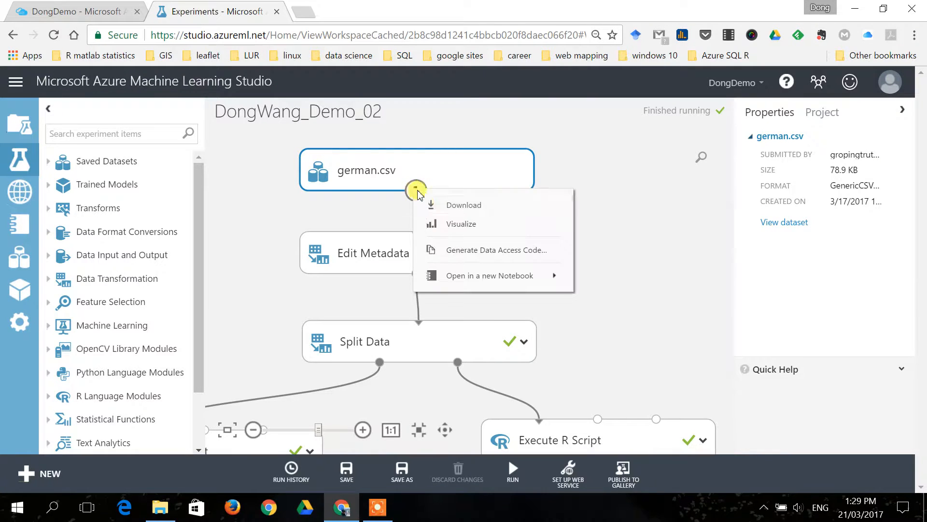
left_click(439, 230)
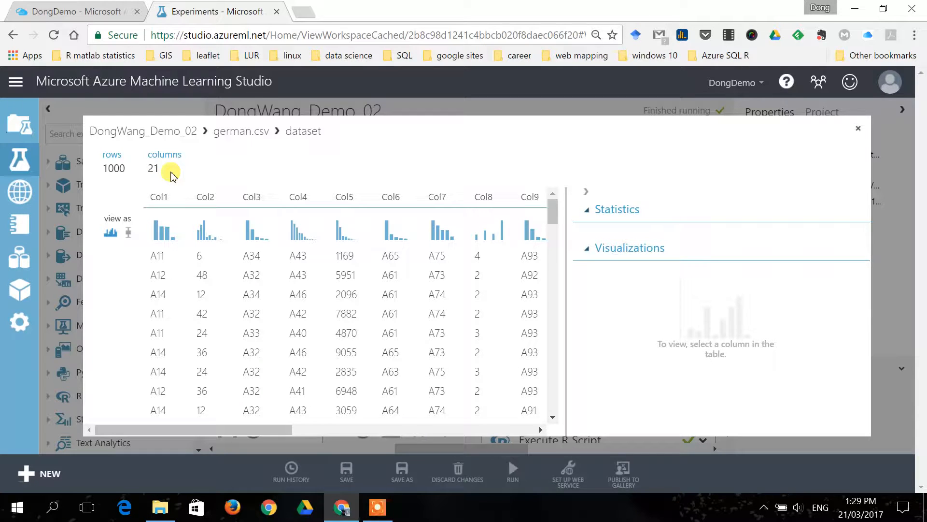
left_click_drag(259, 428, 197, 408)
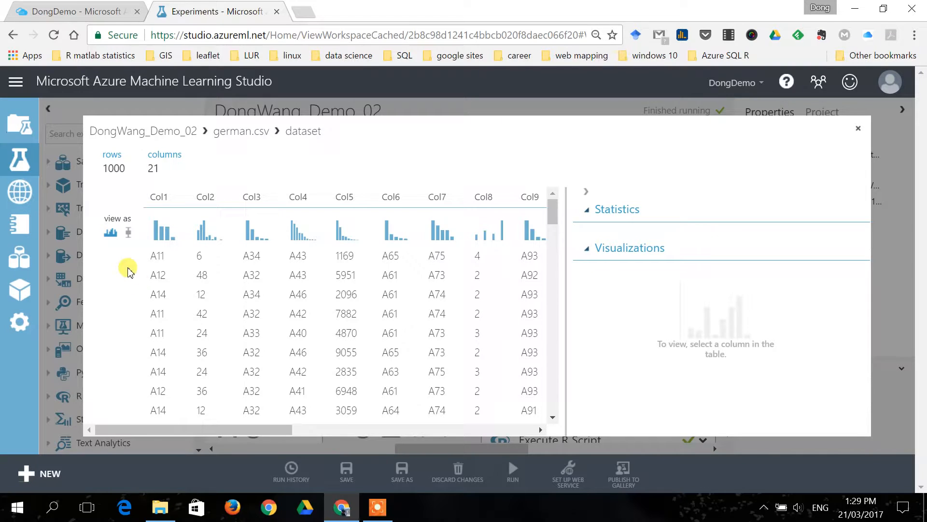
left_click_drag(251, 428, 507, 426)
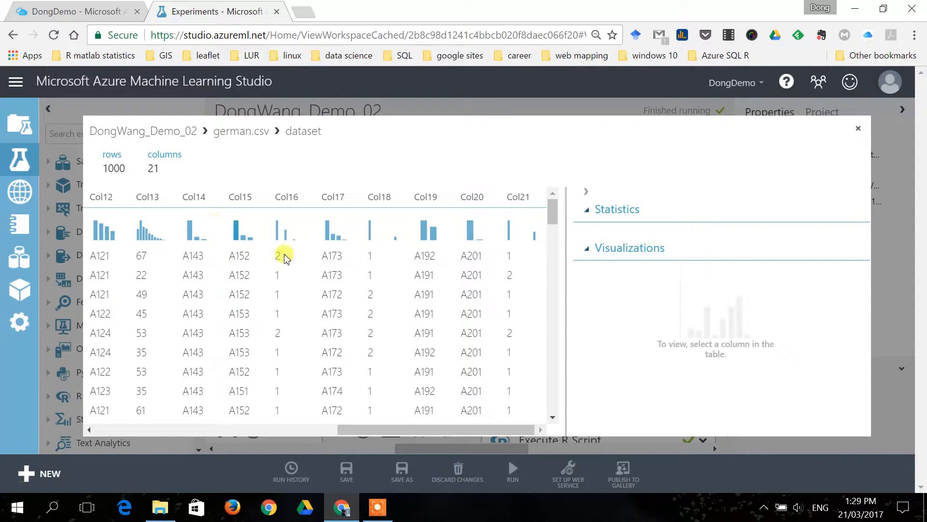
left_click_drag(408, 428, 429, 440)
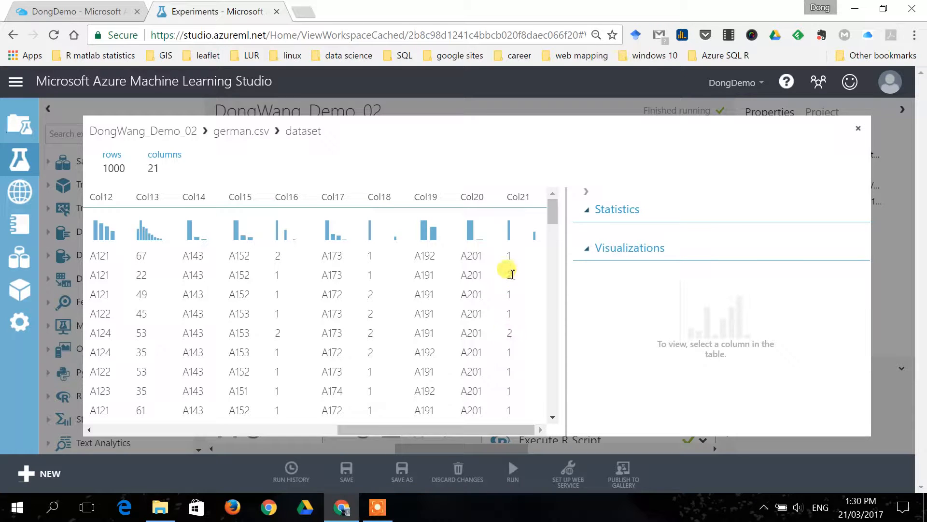
Show the statistics of Col21 in the german.csv dataset and close the visualization.
left_click(509, 256)
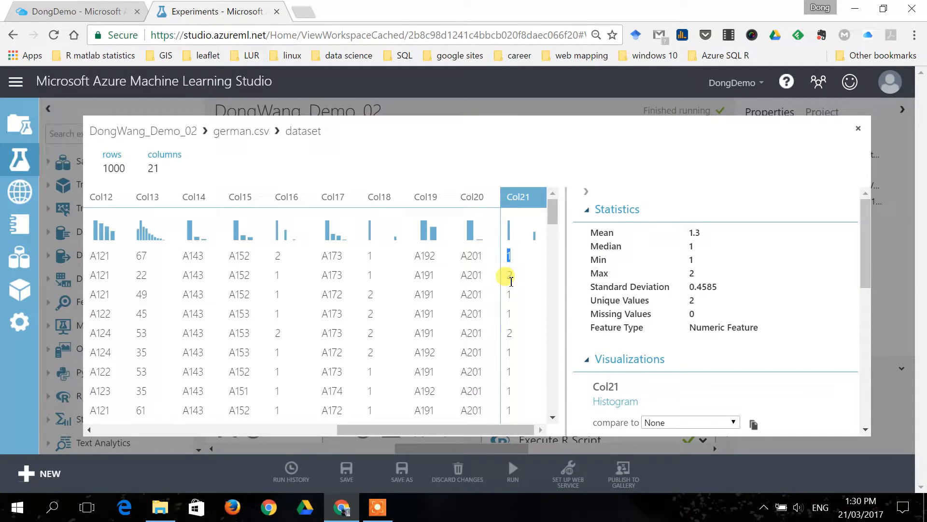
left_click_drag(447, 429, 221, 428)
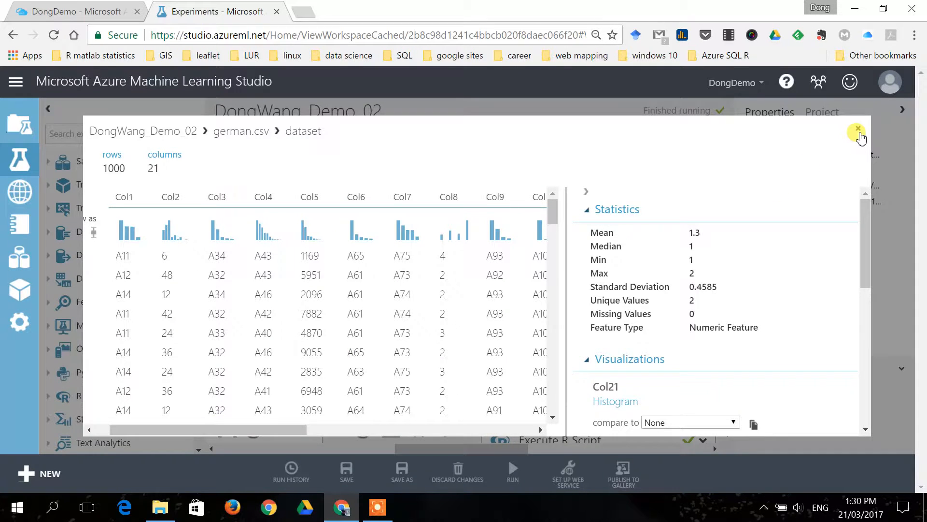
left_click(858, 128)
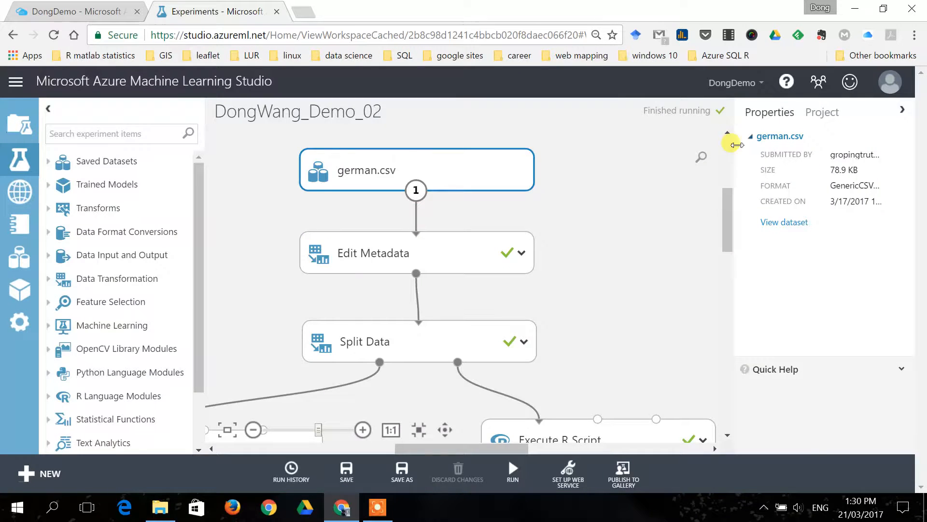
Visualize the results dataset of the Edit Metadata module, look through its column names up to Credit risk, and close the visualization.
left_click(409, 265)
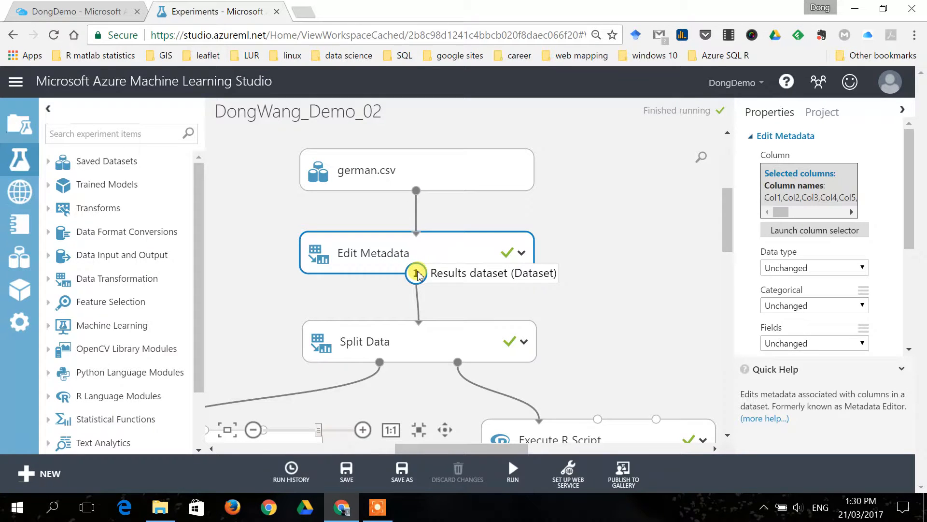
left_click(417, 273)
left_click(465, 362)
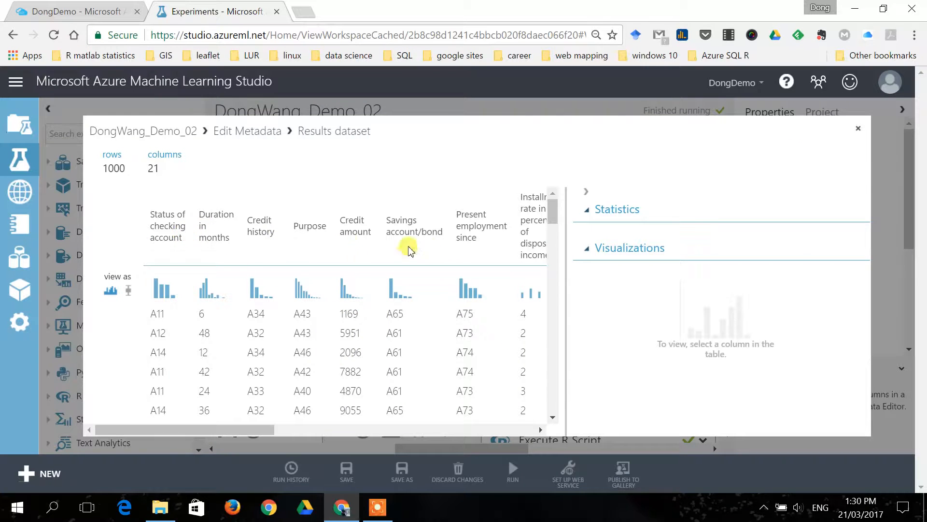
left_click(324, 430)
left_click_drag(325, 430, 459, 430)
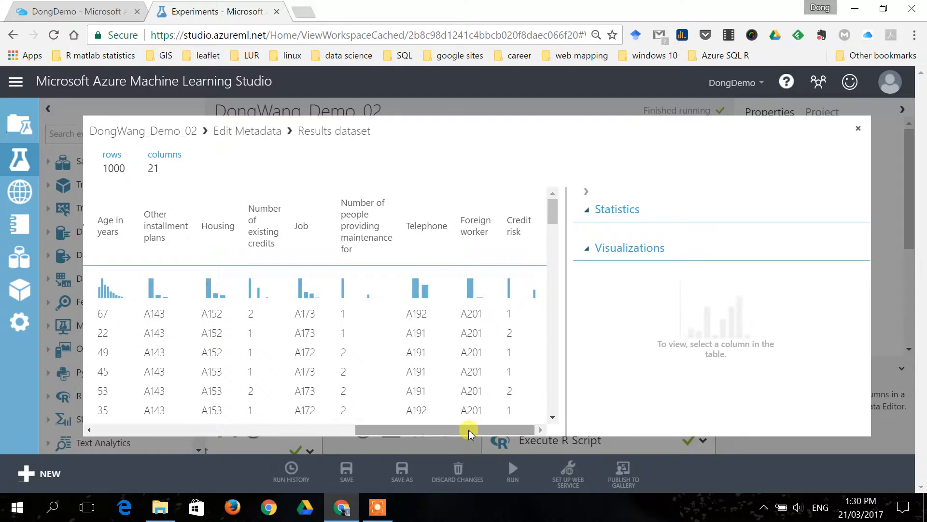
left_click(860, 129)
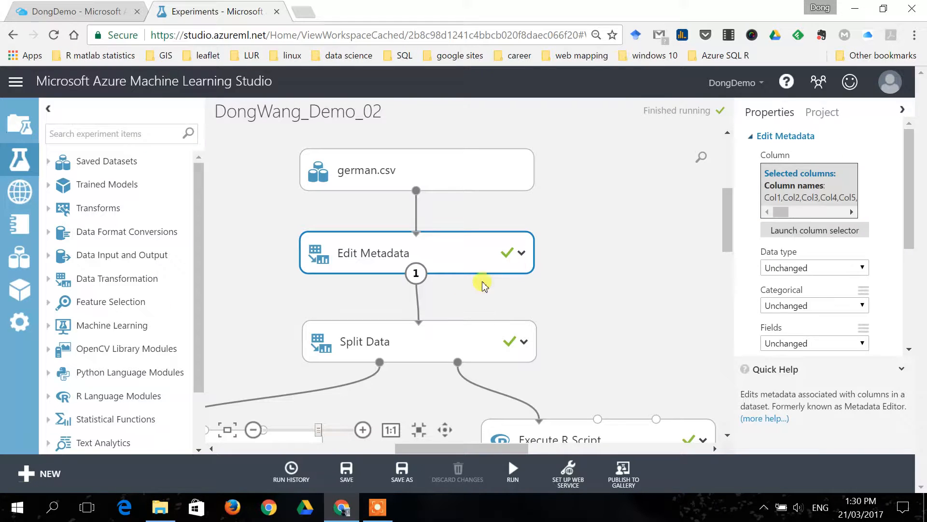
Examine the two Execute R Script modules below Split Data and compare their properties.
left_click_drag(572, 290, 612, 246)
left_click_drag(725, 209, 718, 232)
scroll(398, 297, "down", 1)
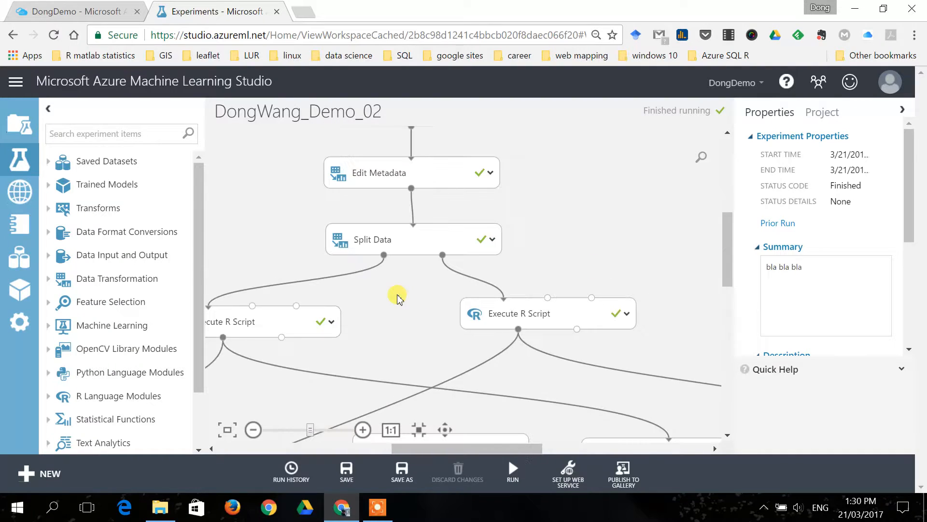
scroll(400, 297, "down", 1)
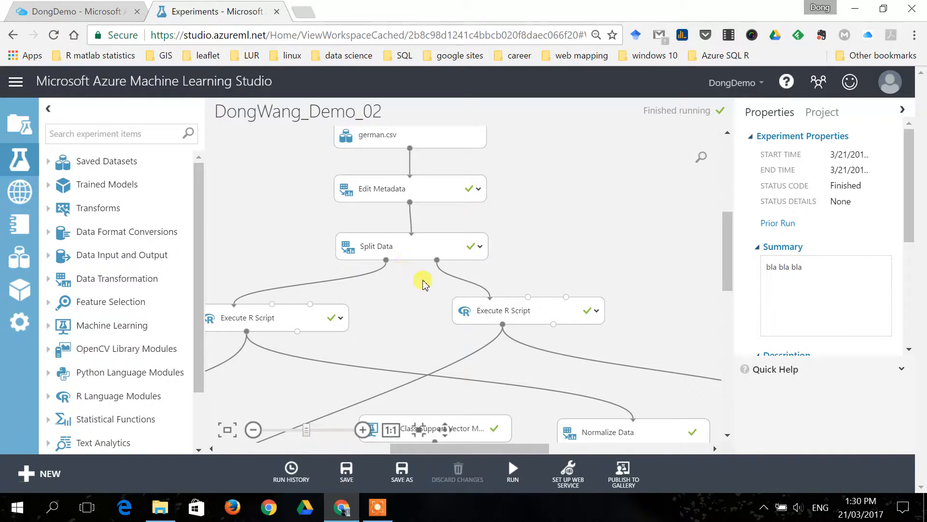
left_click_drag(427, 445, 399, 446)
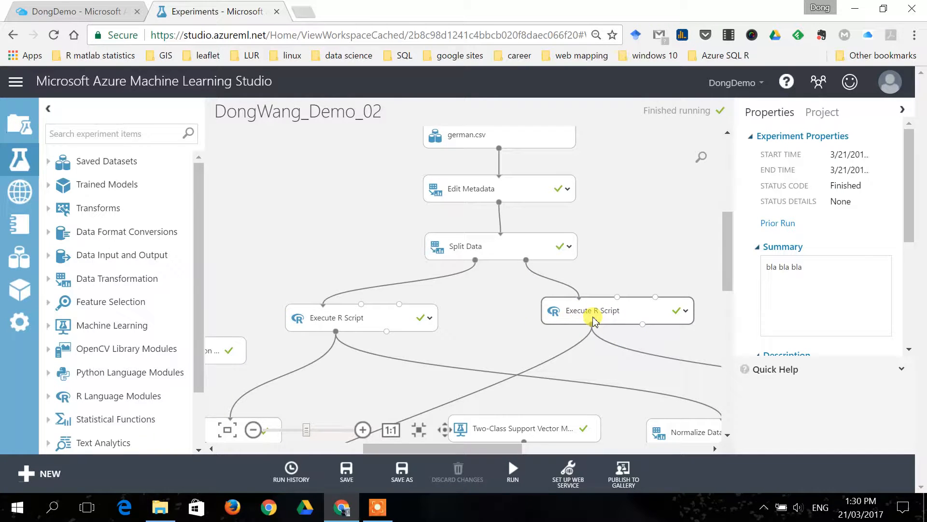
left_click(366, 328)
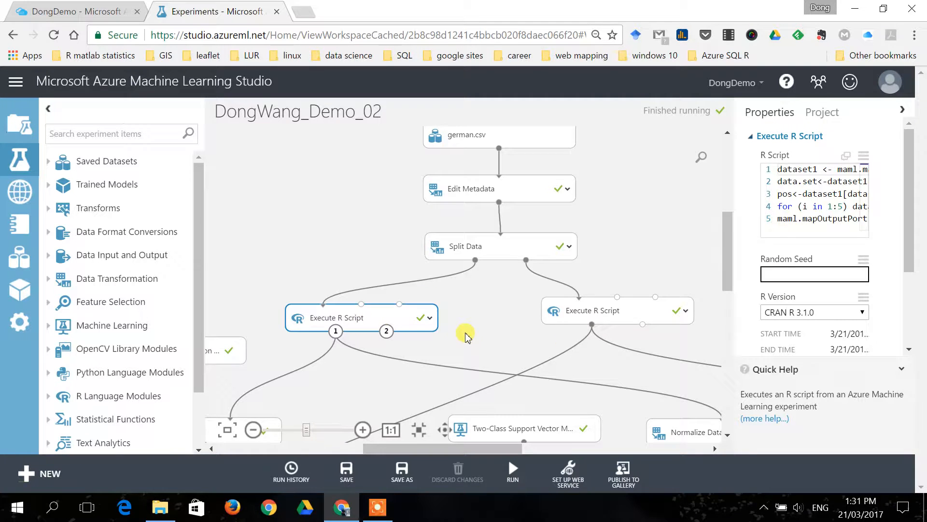
left_click(600, 312)
left_click(421, 317)
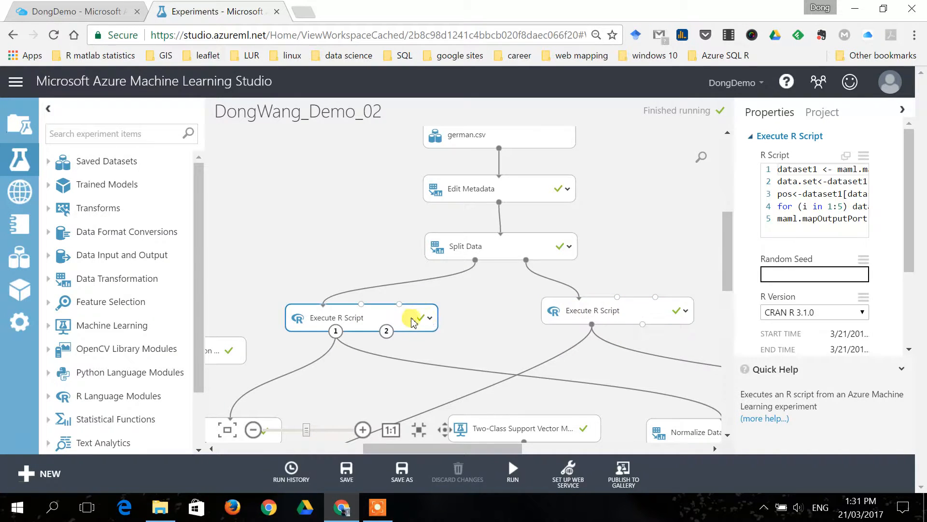
left_click(555, 311)
left_click(412, 317)
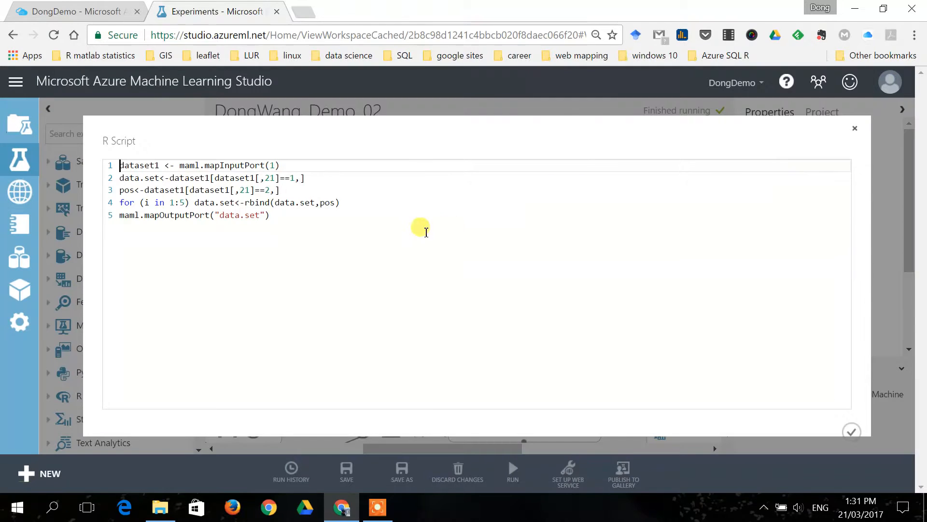
Open the full R script of the first Execute R Script module, review its code, and close it without changes.
left_click(845, 155)
left_click_drag(317, 213, 110, 164)
left_click(220, 261)
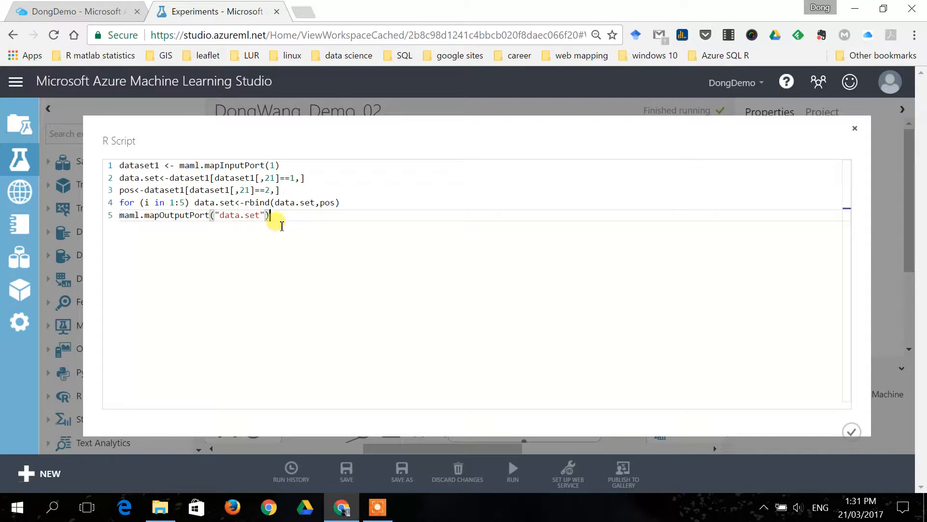
left_click_drag(285, 216, 123, 165)
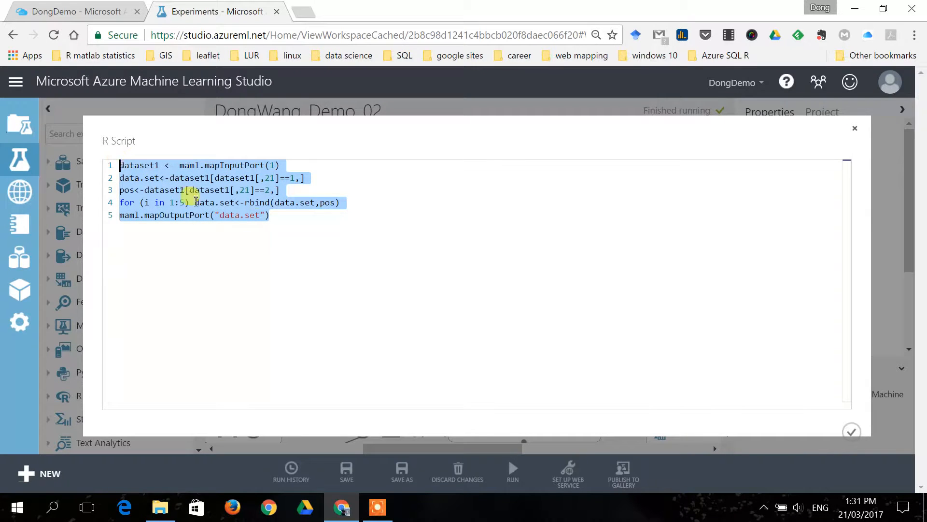
left_click(855, 128)
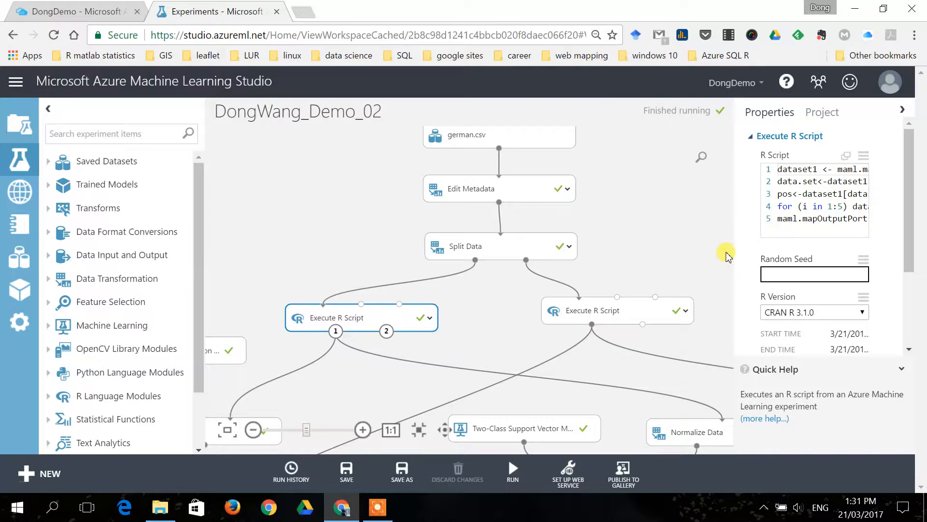
Examine the Two-Class Boosted Decision Tree and Two-Class Support Vector Machine branches, following their training and scoring modules to Evaluate Model.
scroll(728, 256, "down", 3)
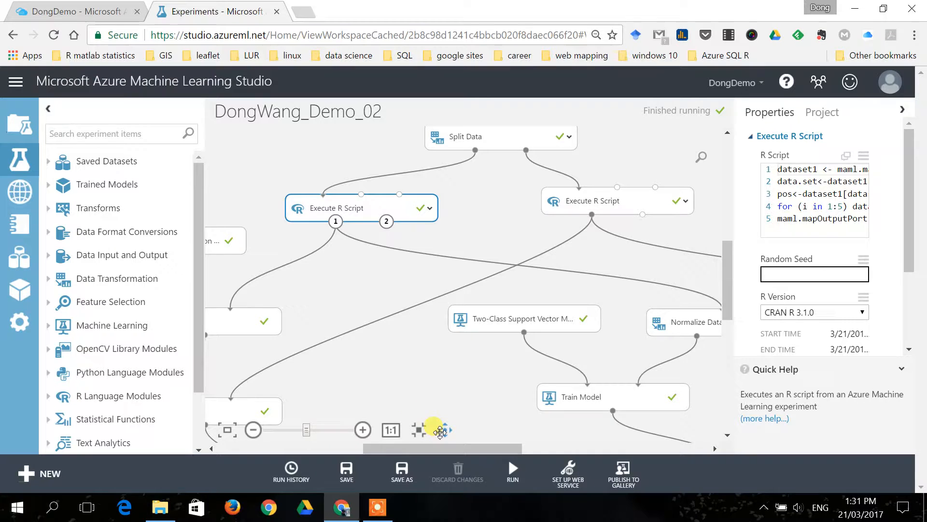
left_click_drag(318, 309, 465, 276)
scroll(470, 293, "down", 4)
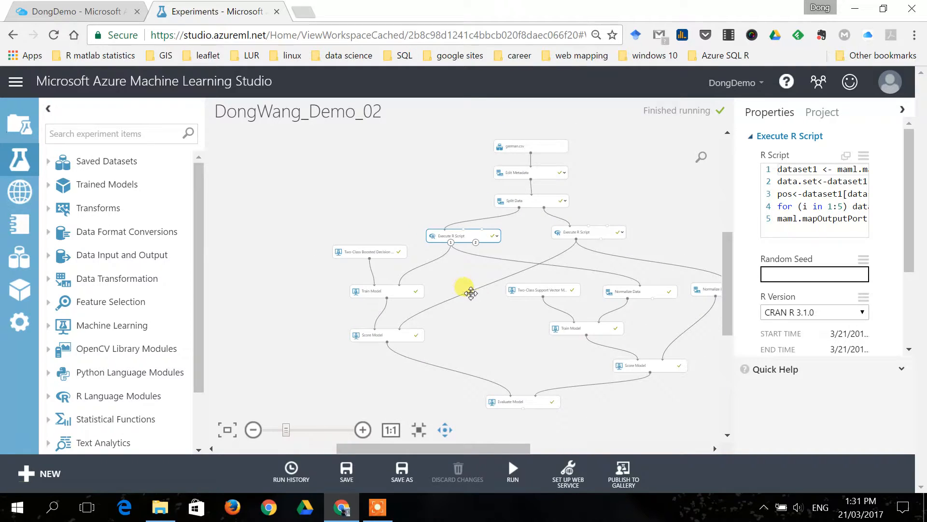
left_click_drag(502, 324, 445, 322)
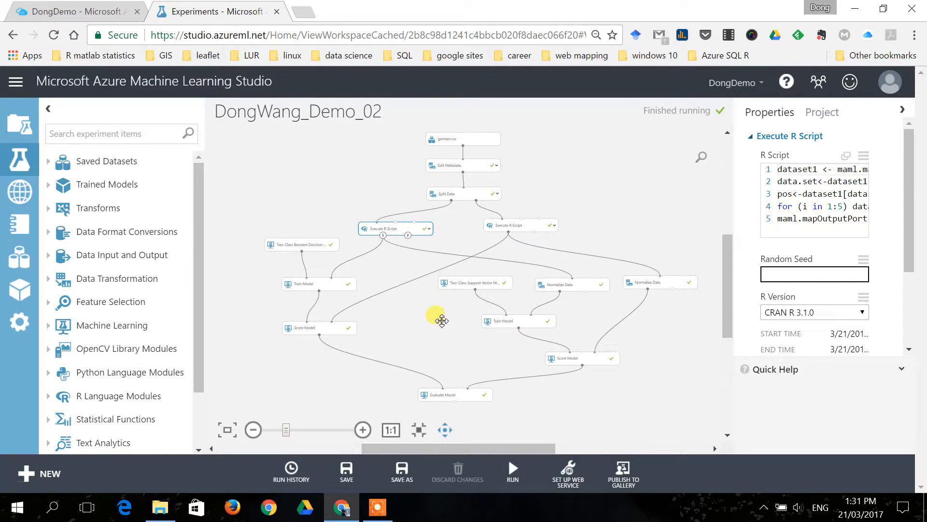
scroll(439, 317, "up", 3)
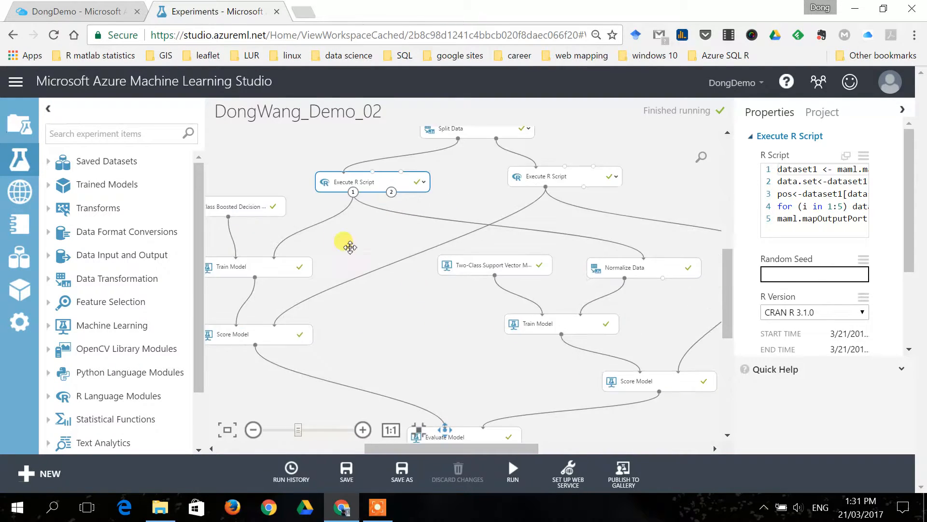
scroll(340, 235, "down", 1)
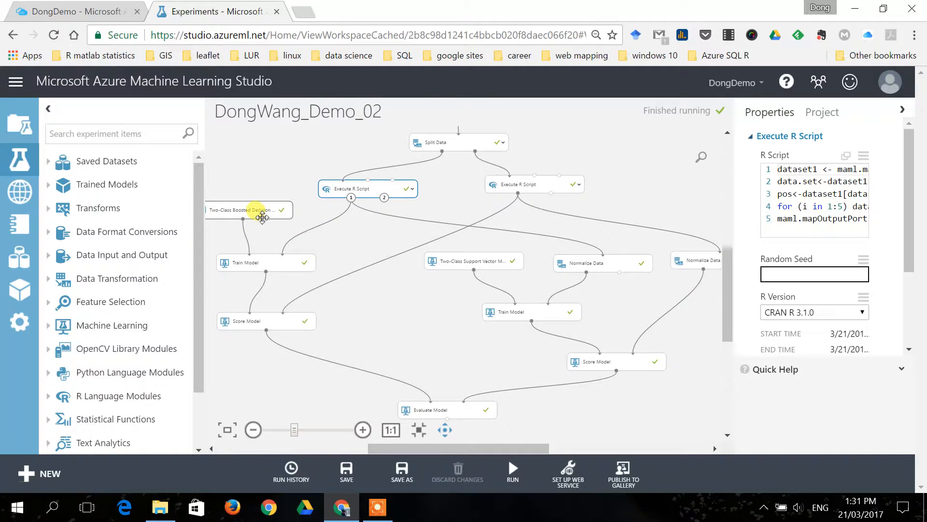
scroll(256, 212, "up", 2)
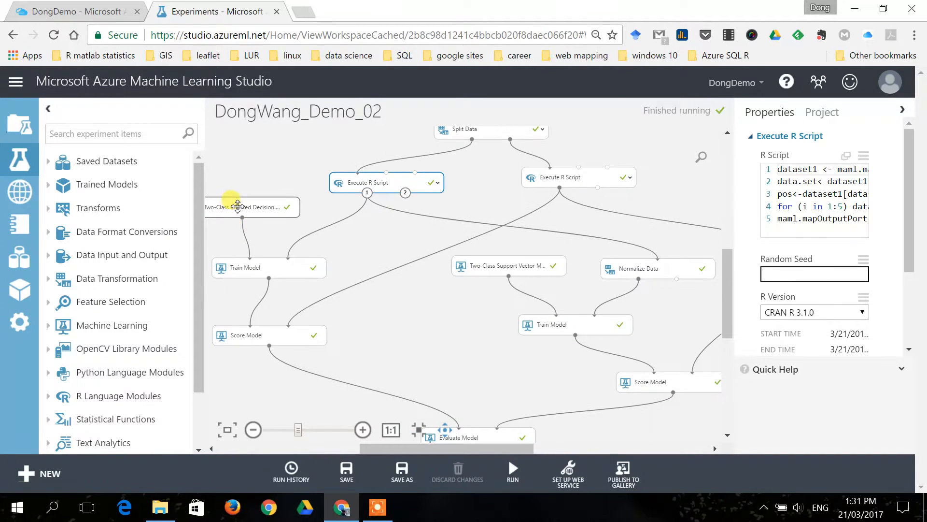
scroll(237, 207, "up", 5)
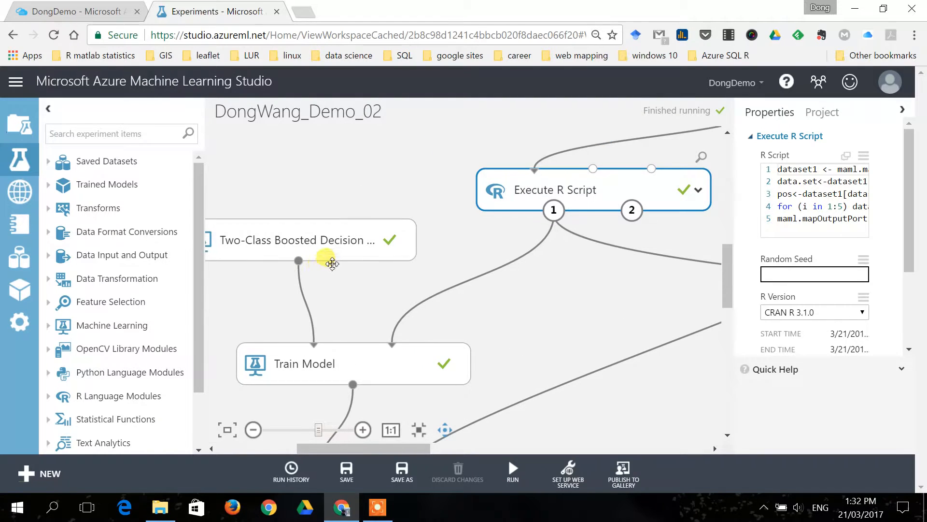
scroll(542, 316, "down", 8)
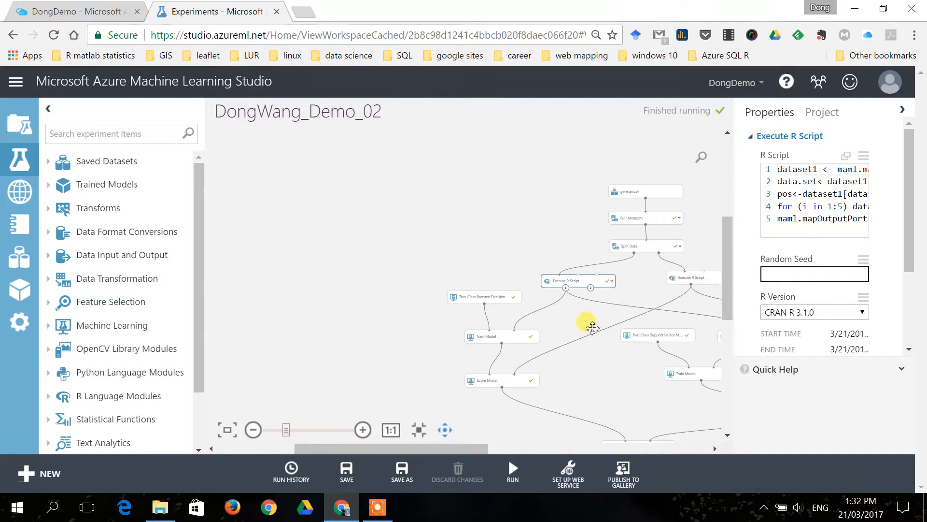
Examine the Two-Class Support Vector Machine branch, including its Normalize Data, Train Model and Score Model modules.
left_click_drag(592, 328, 437, 246)
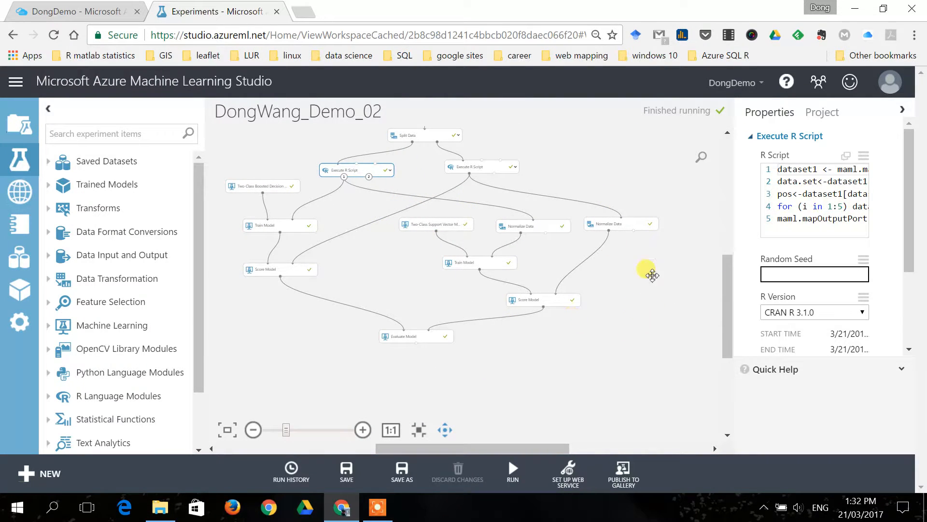
scroll(559, 248, "up", 3)
left_click(260, 197)
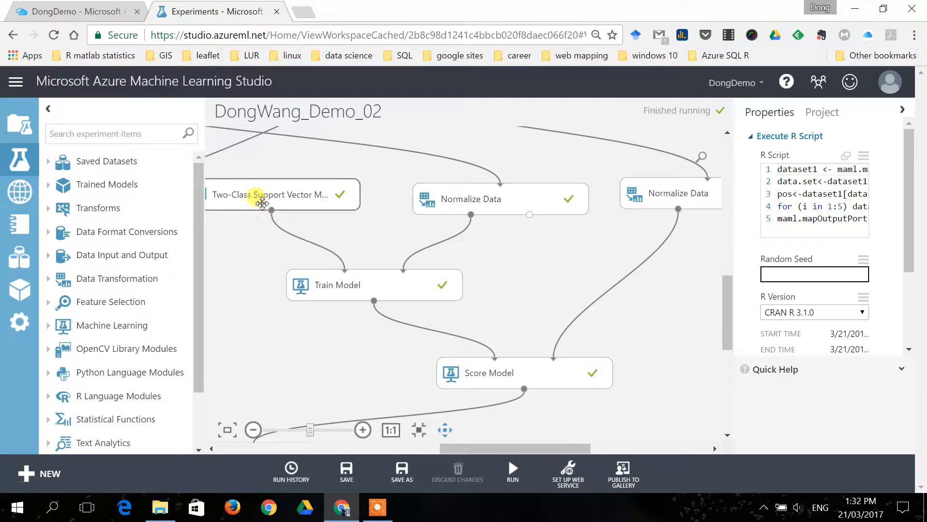
scroll(328, 237, "down", 5)
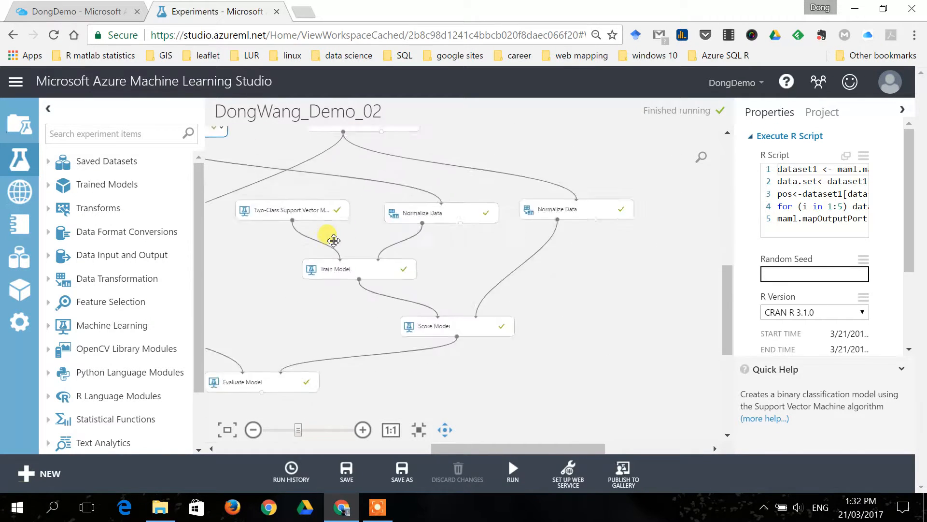
left_click_drag(266, 259, 511, 306)
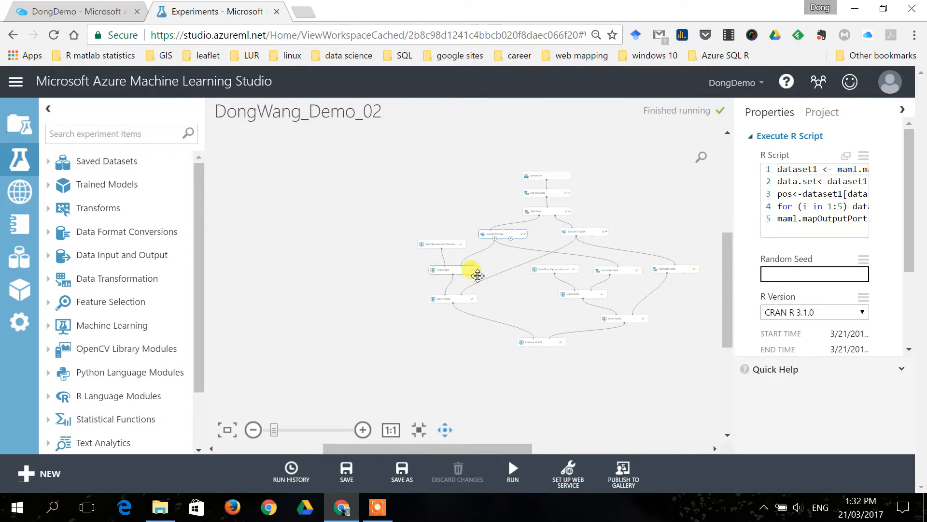
Visualize the scored dataset of the boosted decision tree's Score Model, review its Scored Labels and Scored Probabilities columns, and close the visualization.
scroll(471, 269, "up", 5)
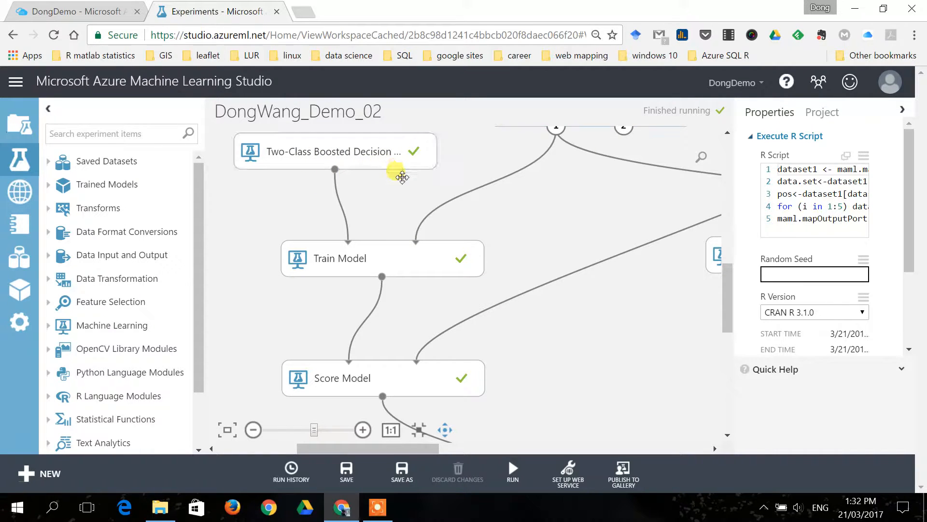
left_click_drag(511, 208, 499, 290)
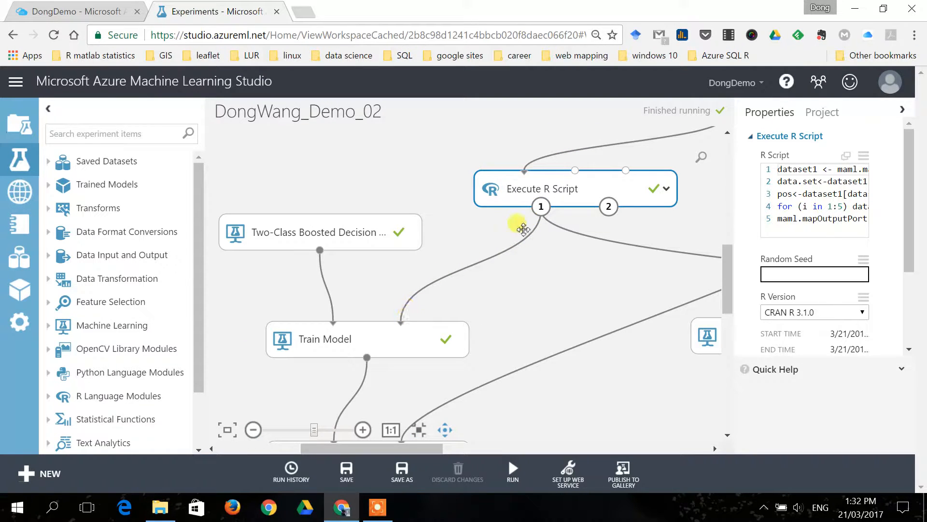
left_click_drag(491, 327, 497, 205)
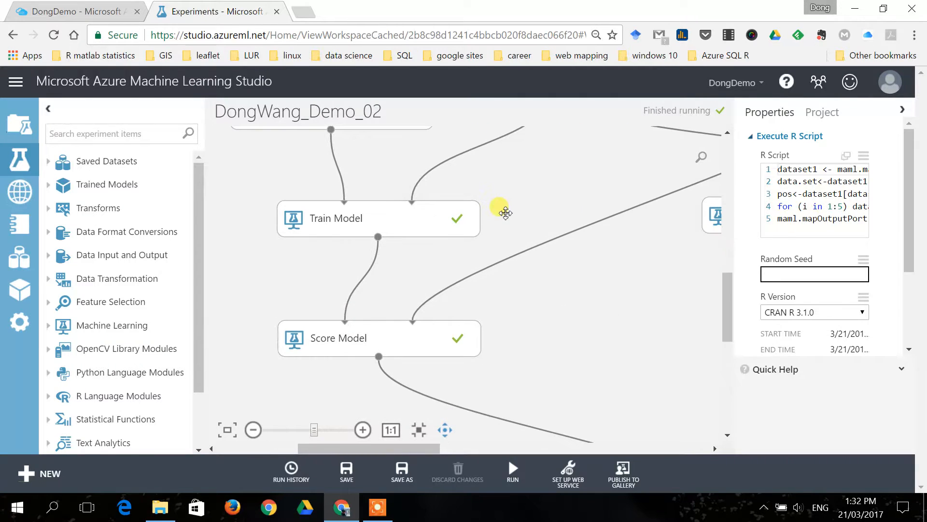
right_click(378, 357)
left_click(410, 425)
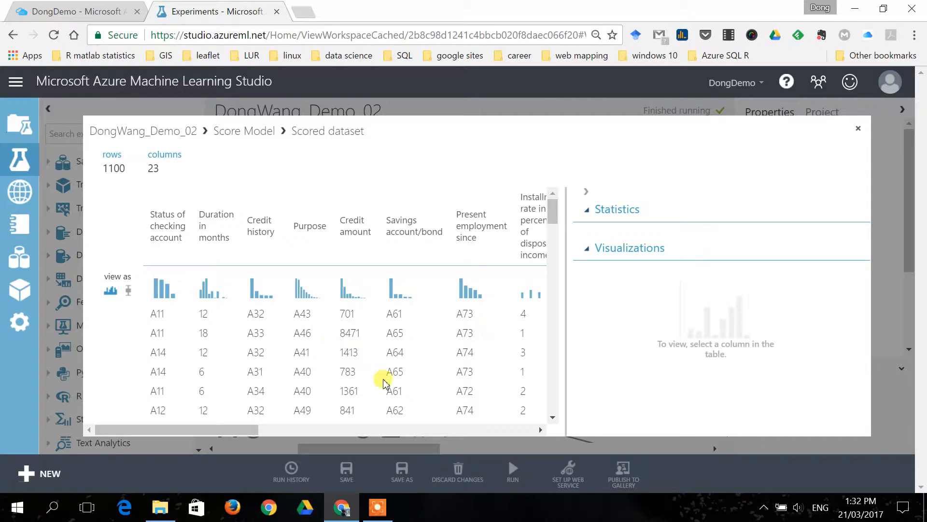
left_click(306, 430)
left_click_drag(305, 429, 470, 425)
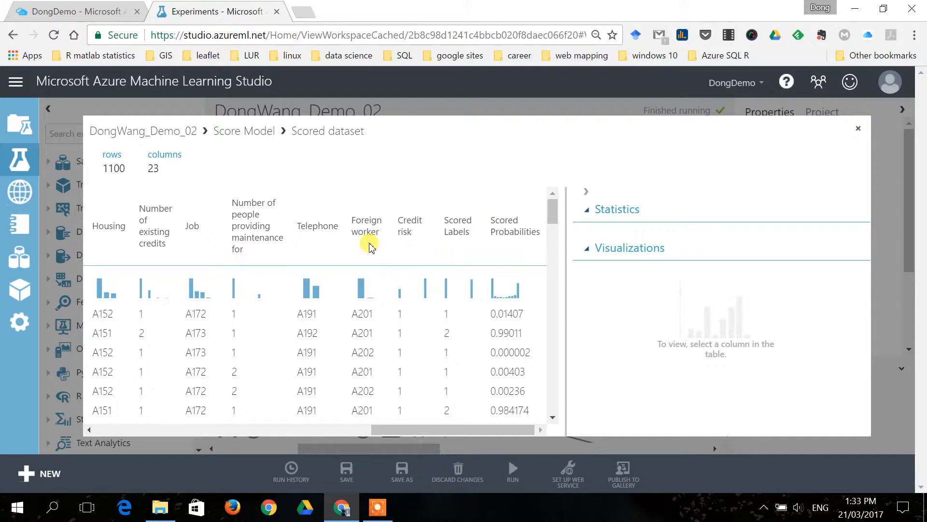
left_click(858, 130)
Trace the connections from the second Execute R Script module to both Score Model modules, including the Normalize Data path.
left_click_drag(547, 296, 506, 314)
left_click_drag(574, 288, 473, 342)
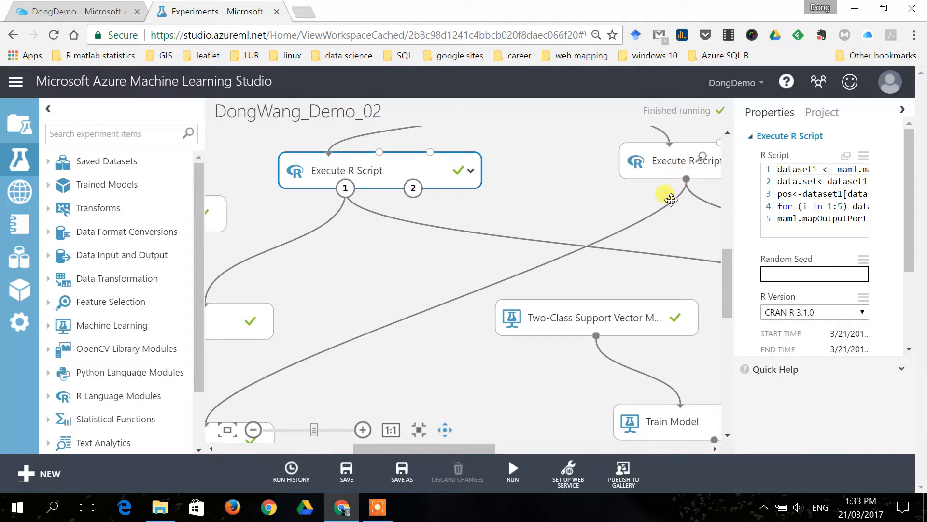
scroll(628, 252, "down", 3)
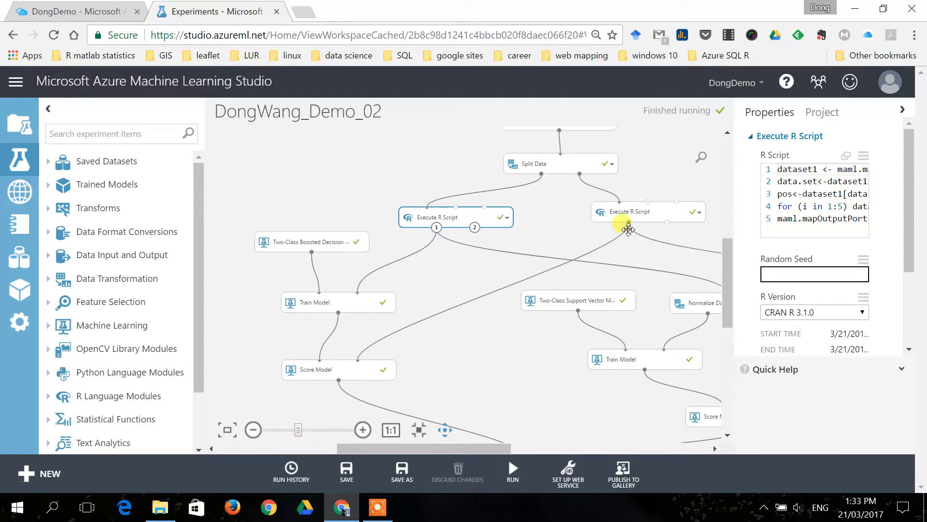
left_click_drag(433, 363, 437, 301)
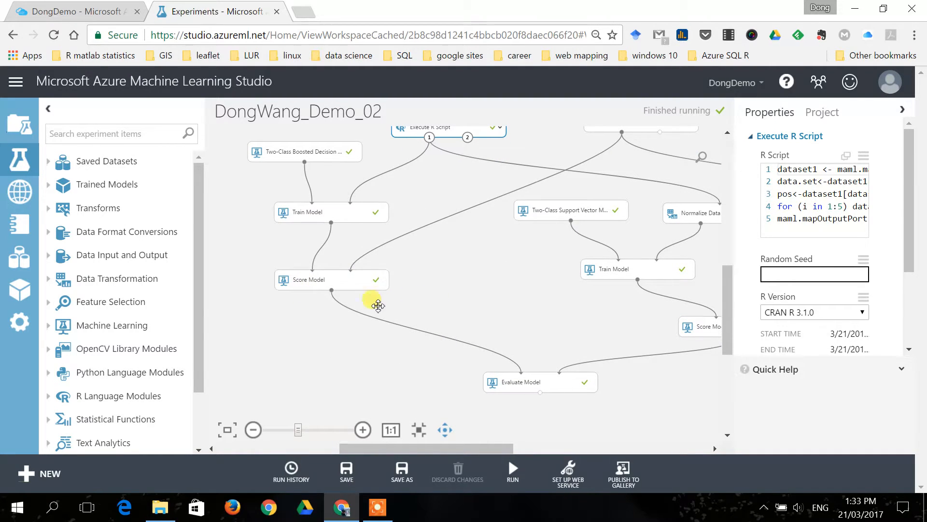
left_click_drag(502, 317, 356, 333)
scroll(391, 335, "up", 2)
scroll(391, 335, "down", 2)
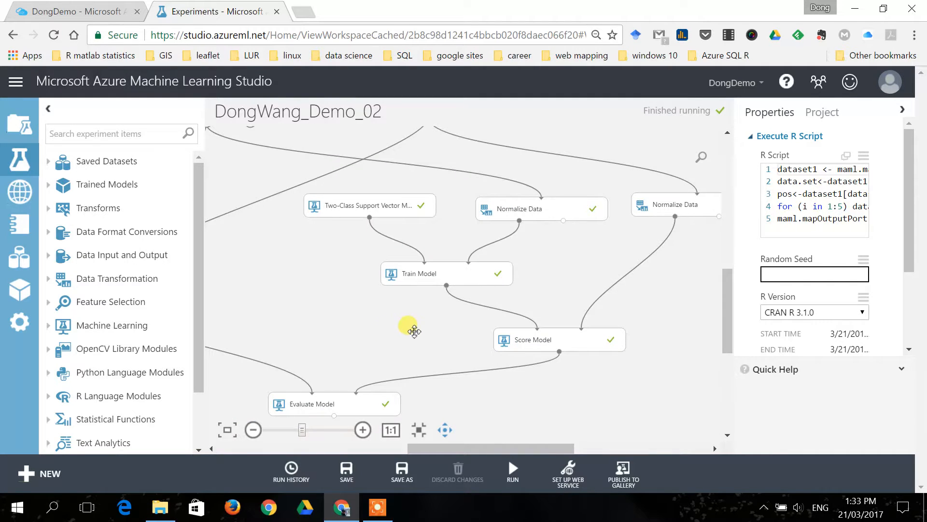
left_click_drag(490, 250, 432, 261)
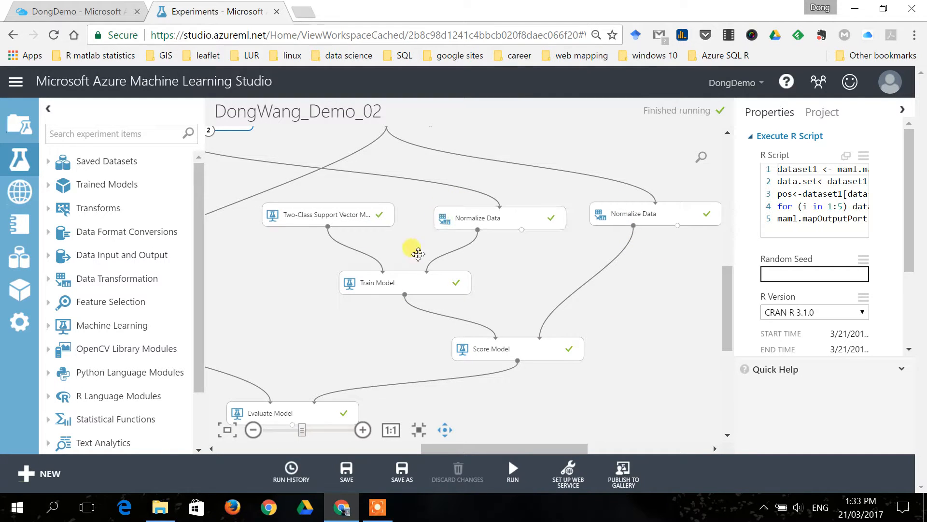
Save the output of the support vector machine's Score Model as a new dataset named Scored dataset (saved from Score Model).
right_click(517, 360)
right_click(516, 359)
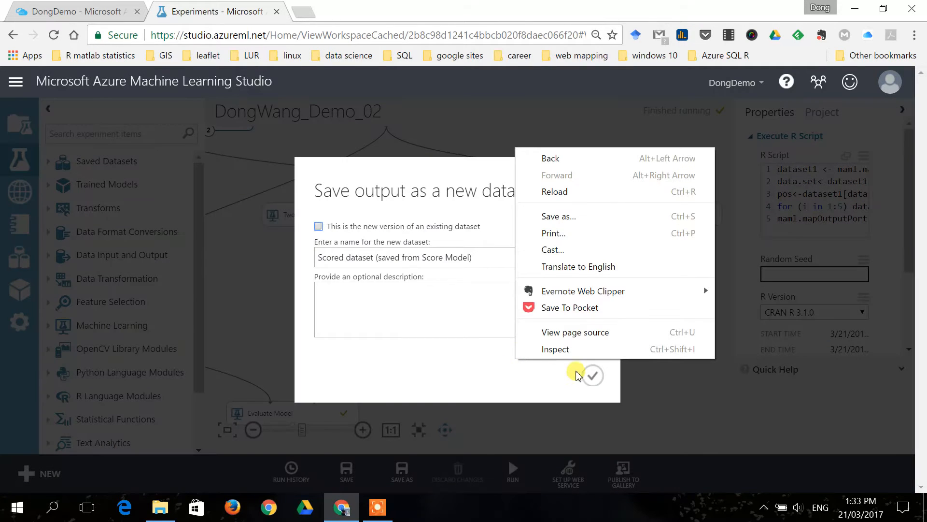
left_click(591, 376)
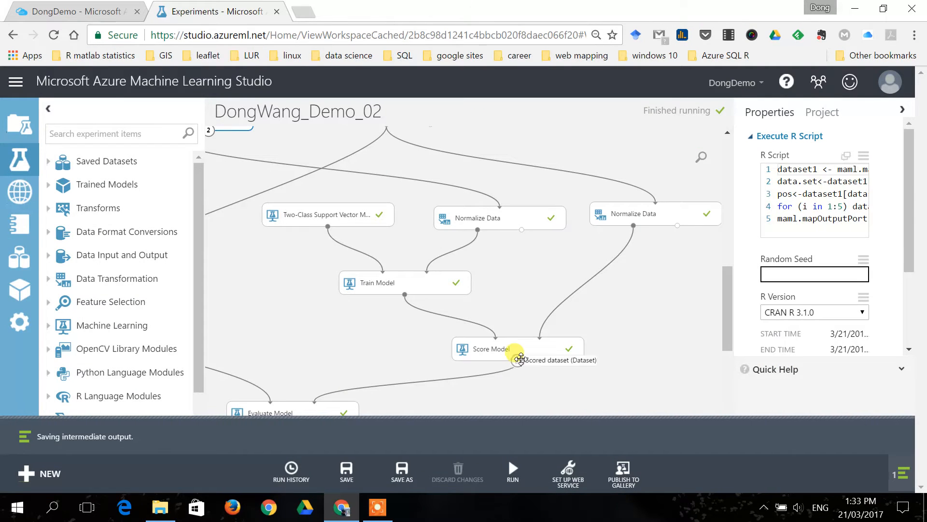
Visualize the scored dataset of the support vector machine's Score Model, review its columns through Scored Probabilities, and close the visualization.
right_click(517, 360)
left_click(560, 425)
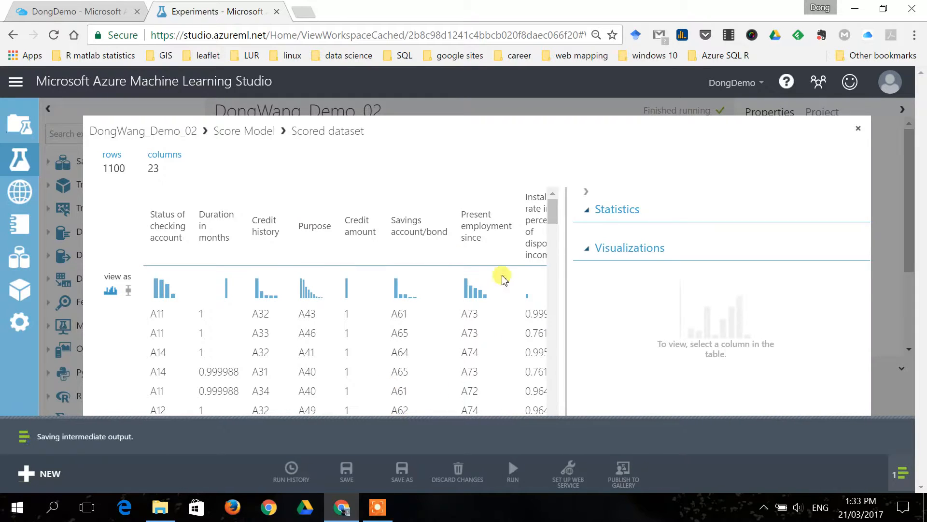
left_click_drag(480, 128, 475, 110)
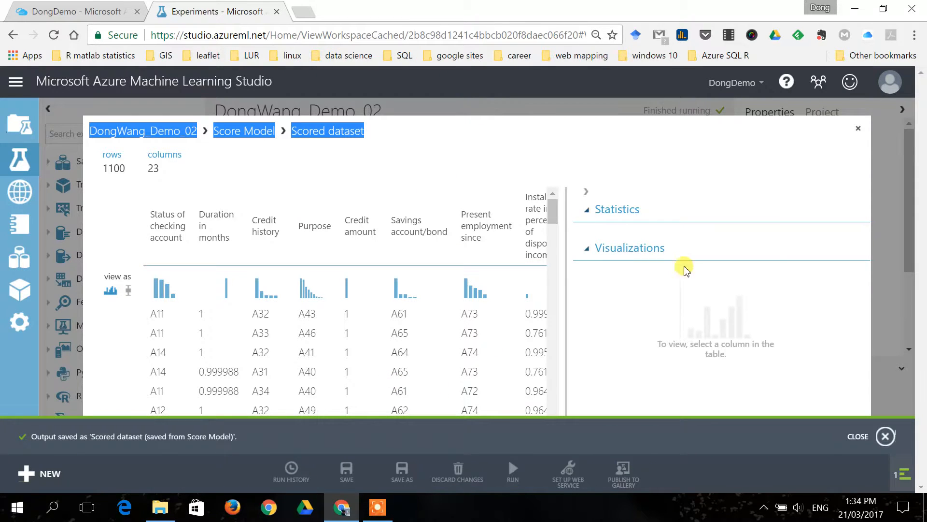
left_click(886, 436)
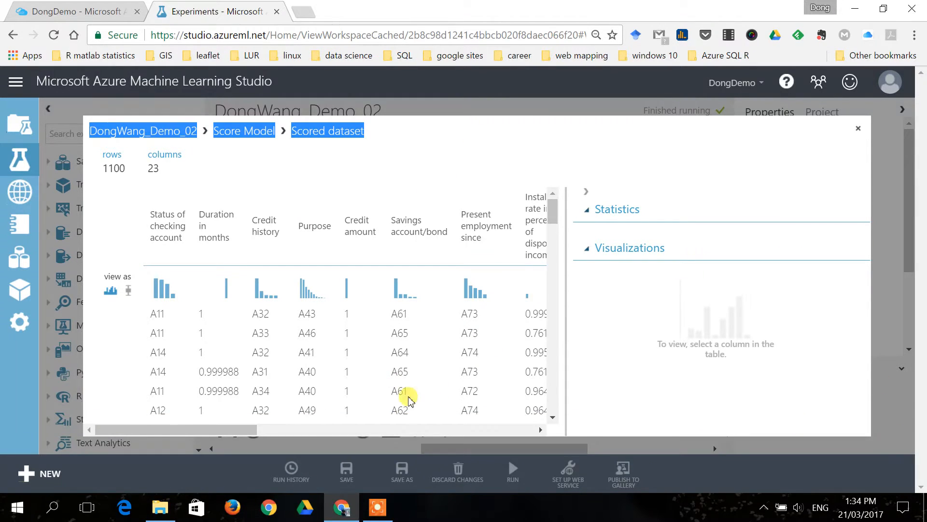
left_click(314, 432)
left_click_drag(315, 433, 483, 413)
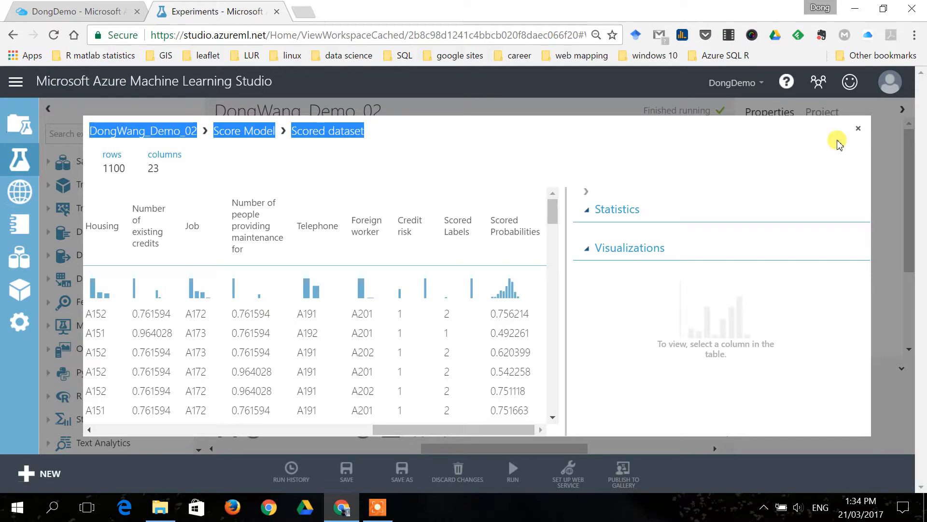
left_click(858, 128)
Visualize the evaluation results of the Evaluate Model module and highlight the ROC curve of Scored dataset to compare.
scroll(373, 330, "down", 2)
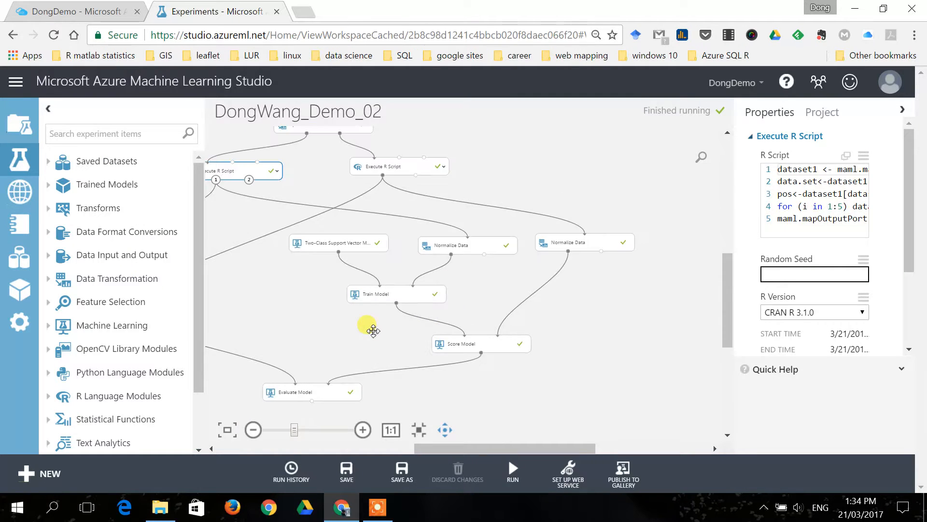
left_click_drag(333, 342, 434, 269)
scroll(436, 317, "up", 2)
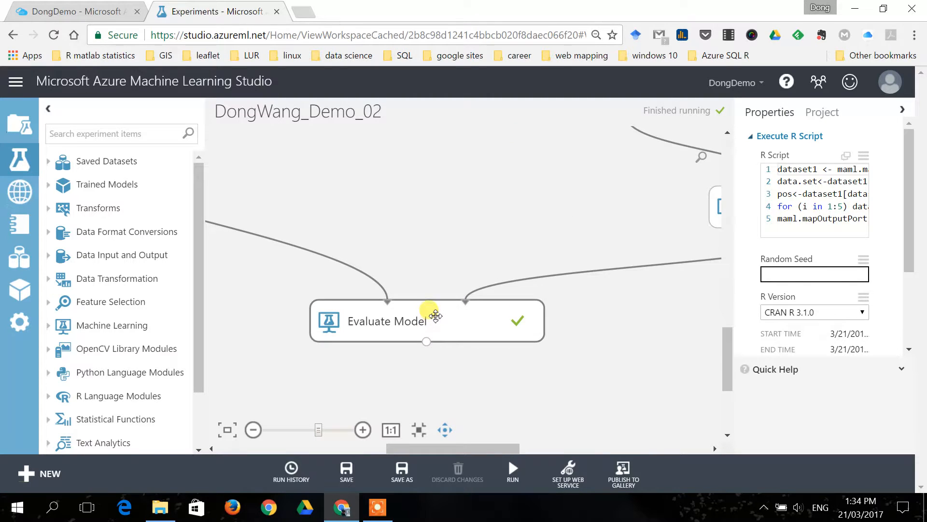
scroll(436, 316, "down", 2)
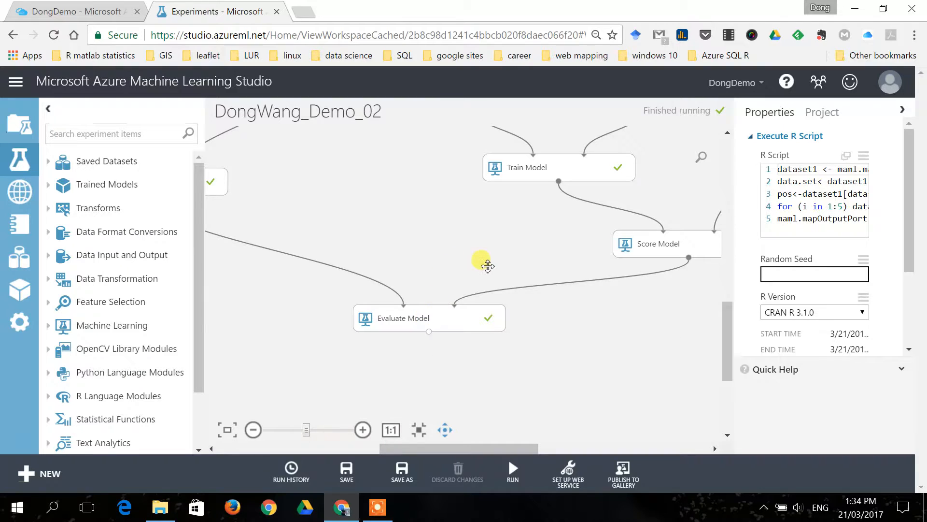
scroll(472, 249, "down", 3)
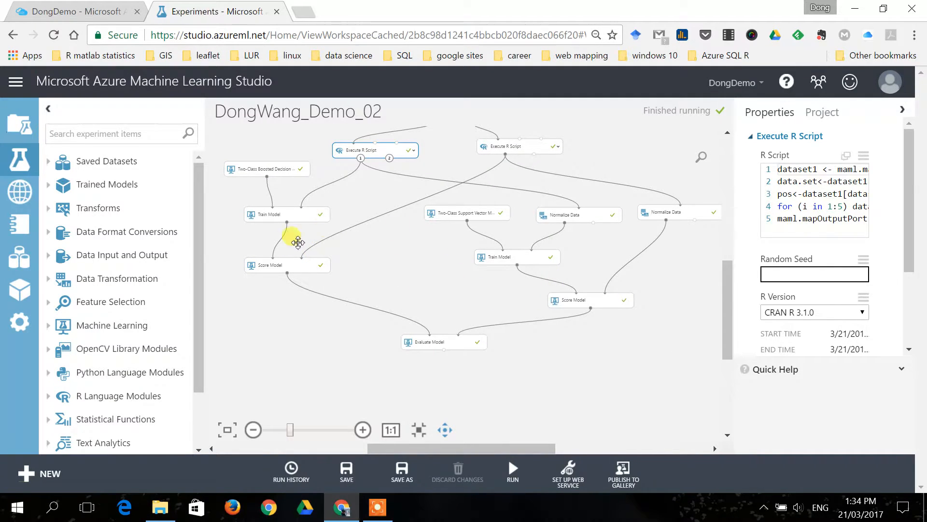
scroll(458, 334, "up", 4)
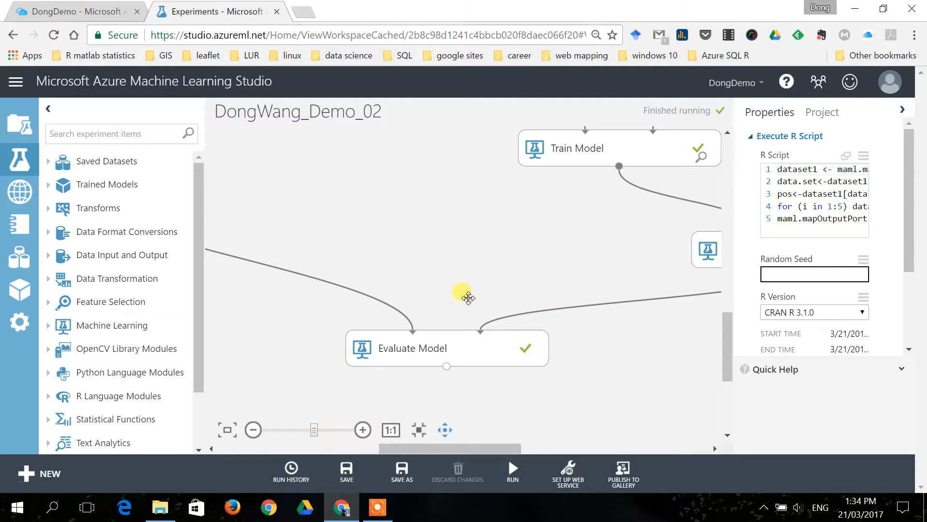
left_click(447, 365)
left_click(486, 423)
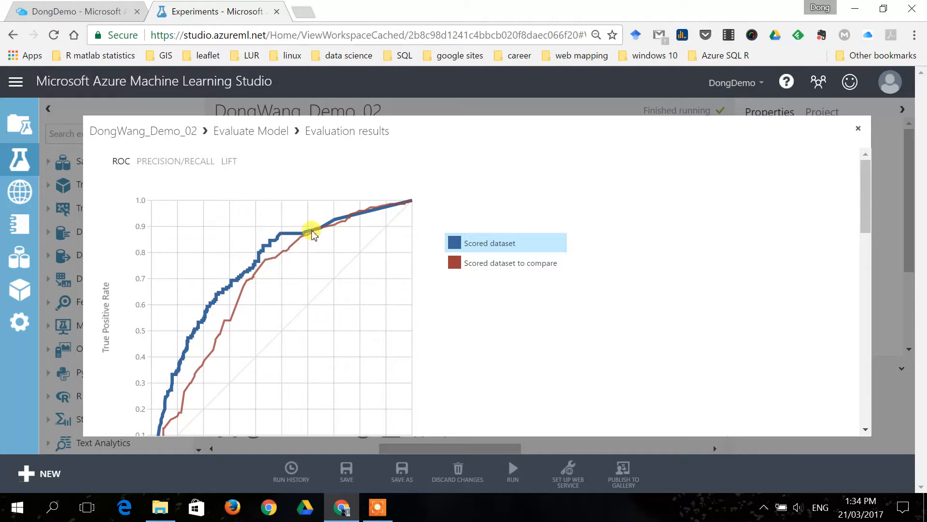
left_click(473, 268)
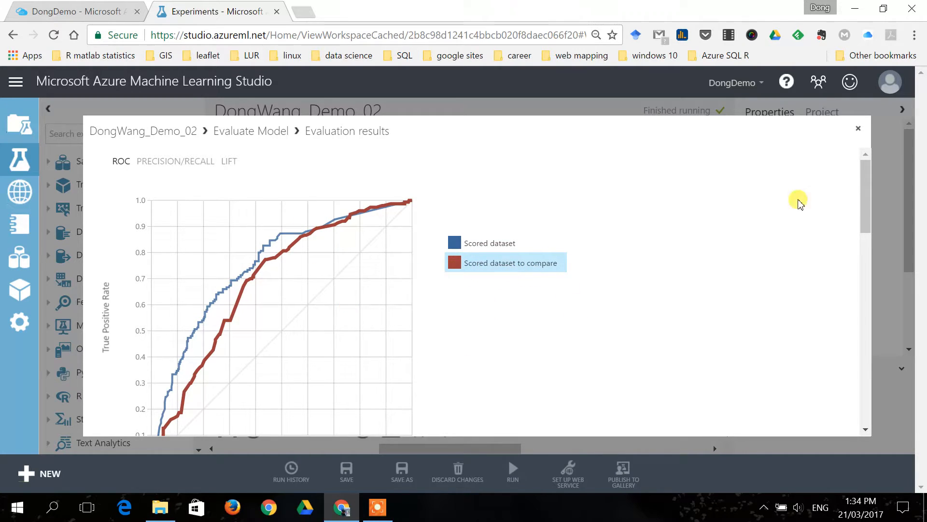
mouse_move(865, 186)
left_mouse_down()
mouse_move(862, 199)
mouse_move(861, 178)
mouse_move(861, 271)
mouse_move(859, 170)
left_mouse_up()
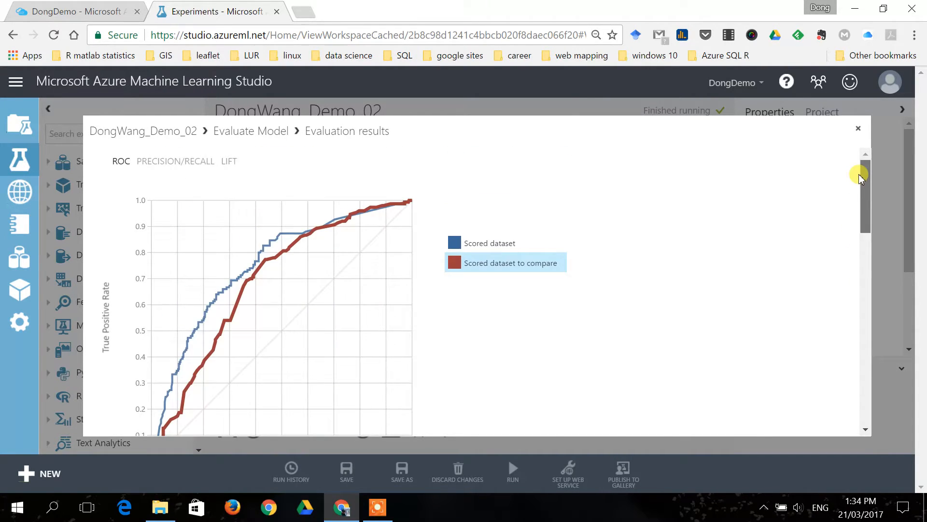
Select the Scored dataset curve and review its accuracy, precision, recall and AUC metrics below the chart.
left_click(503, 243)
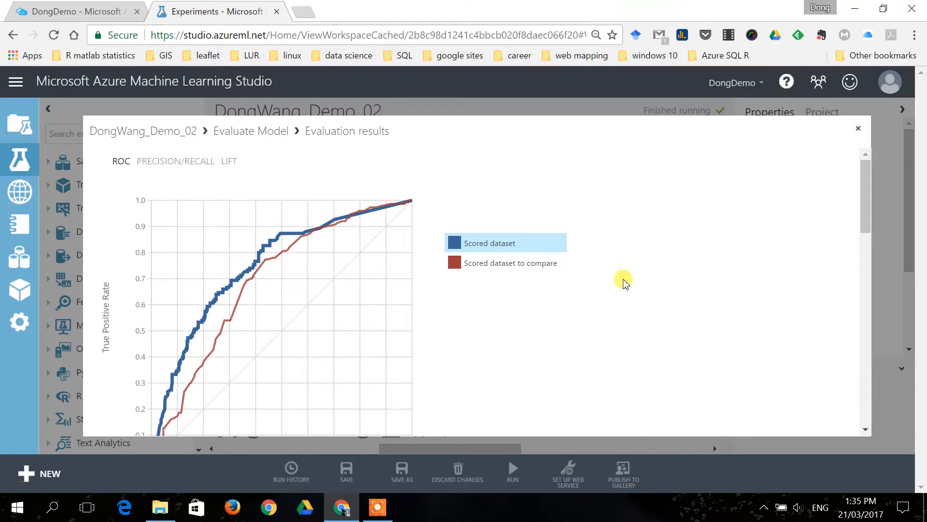
left_click_drag(859, 193, 870, 320)
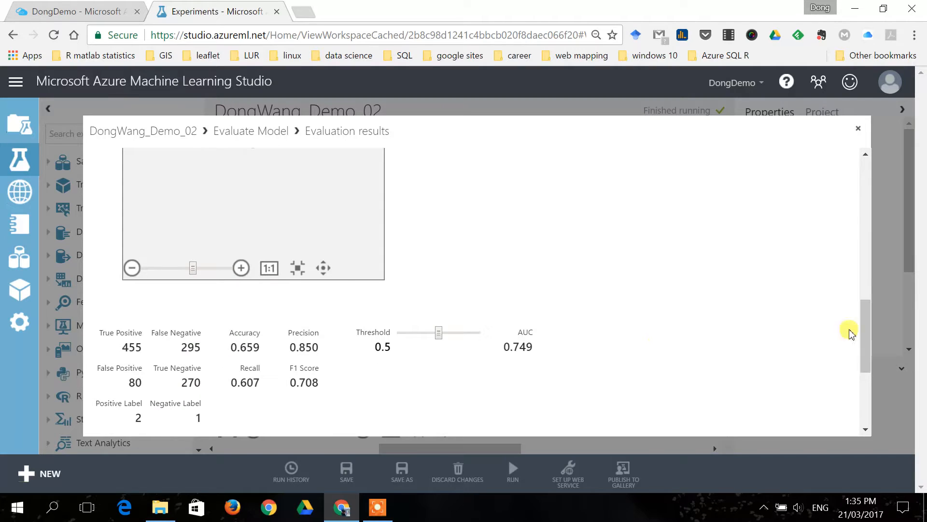
double_click(531, 331)
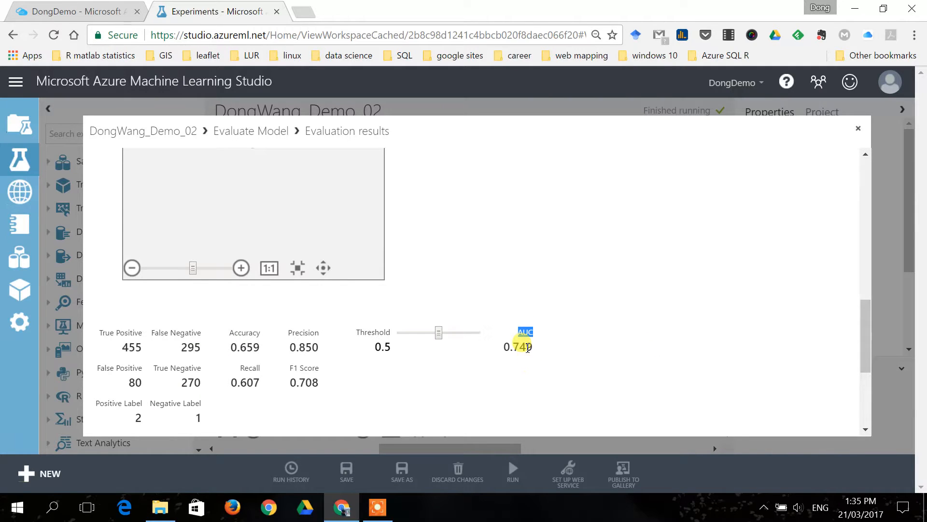
scroll(529, 348, "up", 10)
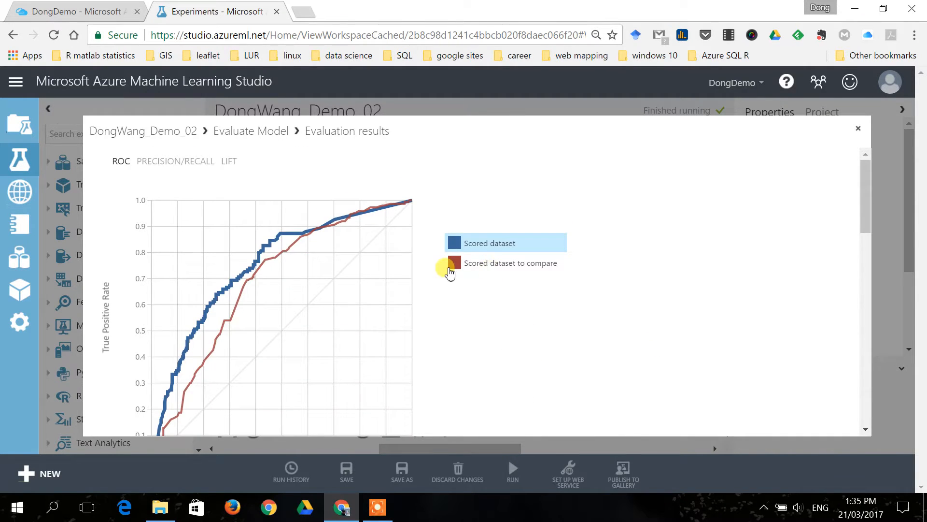
scroll(638, 294, "down", 10)
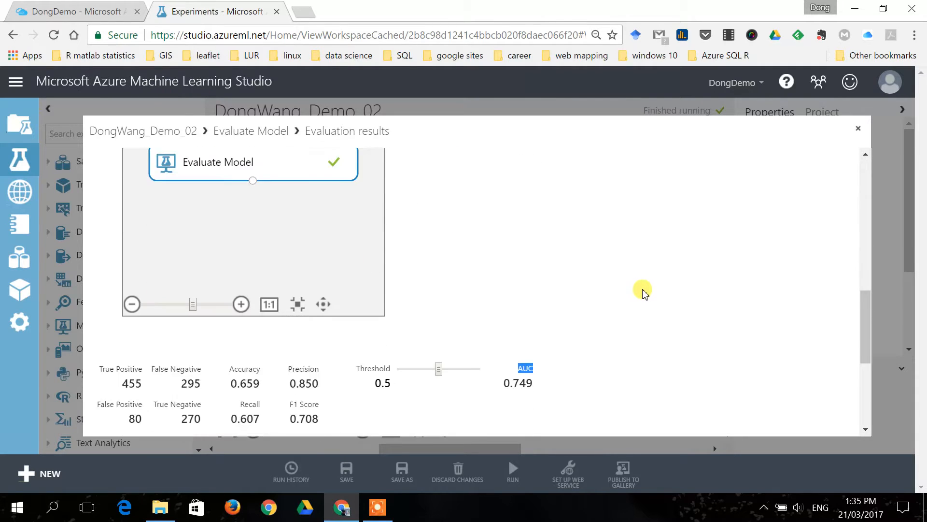
Select the Scored dataset to compare curve and review its evaluation metrics, including AUC.
scroll(543, 336, "up", 10)
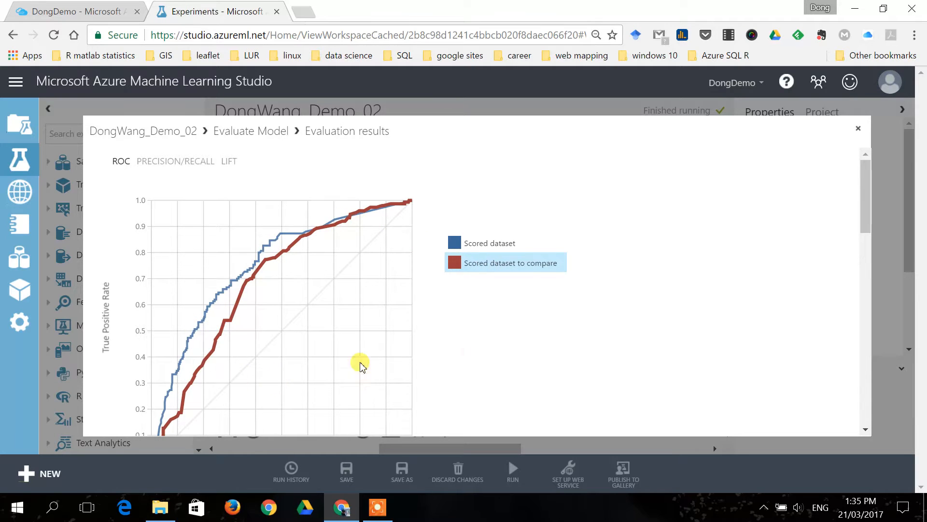
scroll(503, 338, "down", 8)
scroll(513, 321, "up", 4)
scroll(535, 341, "down", 1)
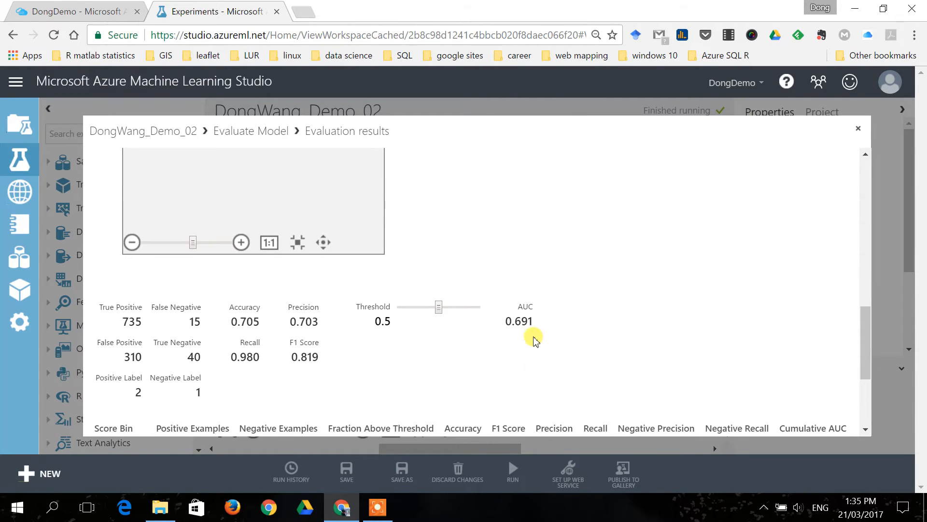
Select the Scored dataset curve again, review its metrics including precision and AUC, and close the evaluation results.
scroll(529, 327, "up", 5)
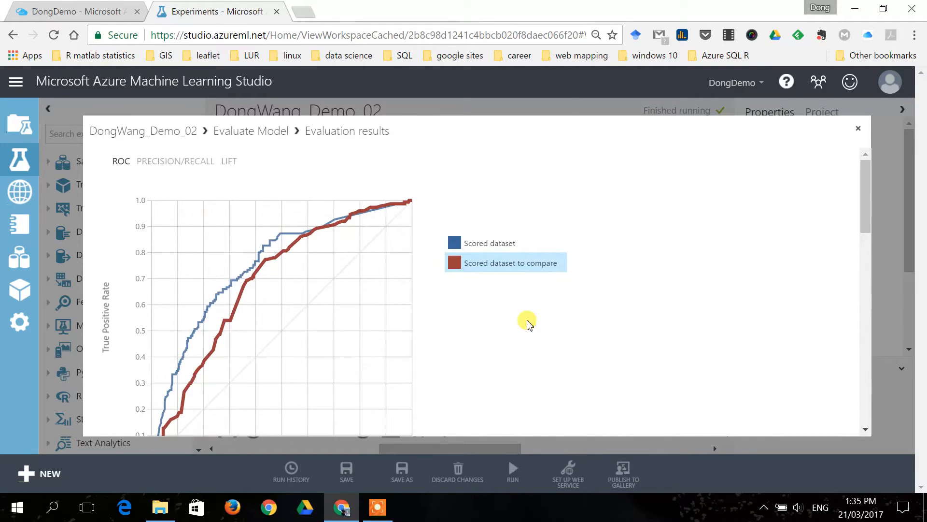
double_click(499, 246)
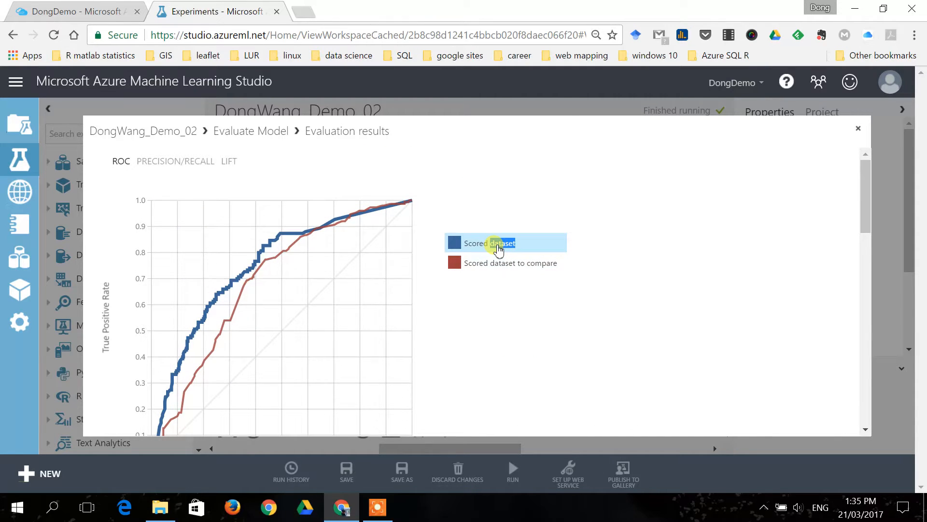
scroll(623, 268, "down", 10)
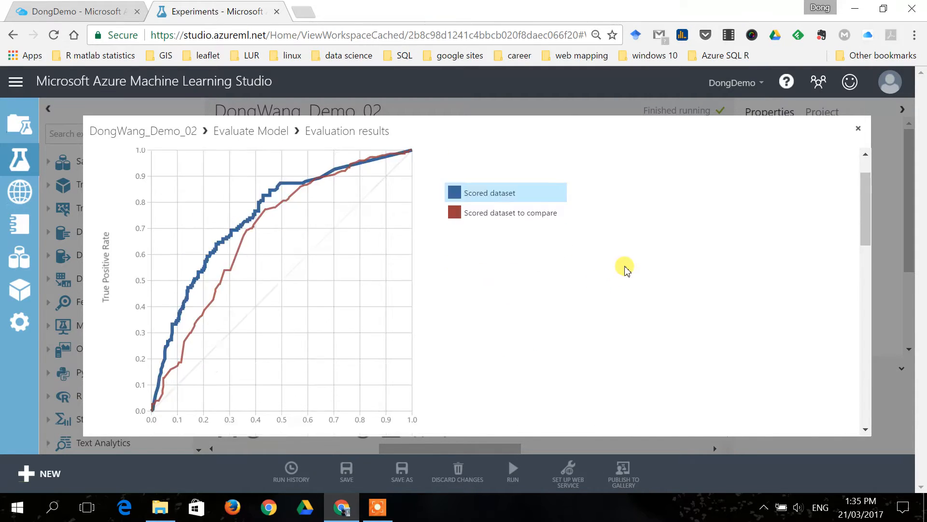
scroll(258, 304, "down", 1)
scroll(193, 246, "up", 2)
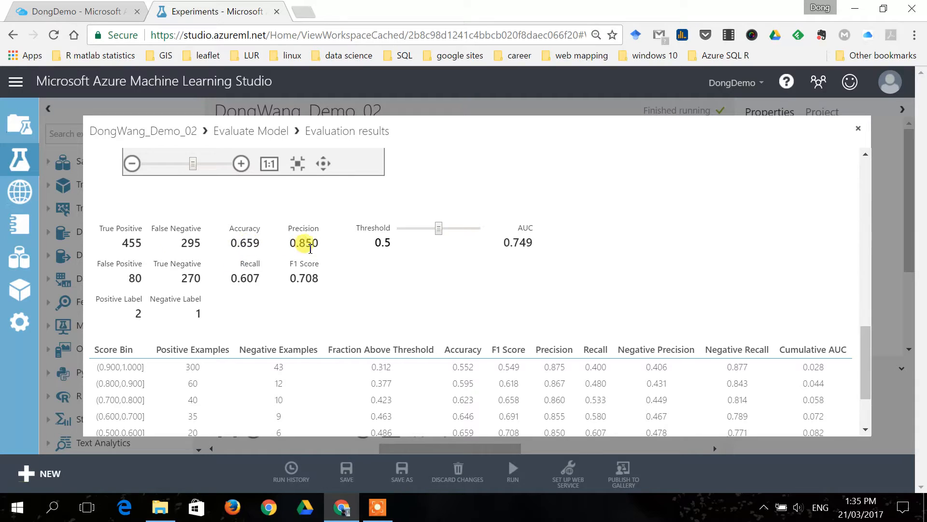
scroll(386, 266, "up", 2)
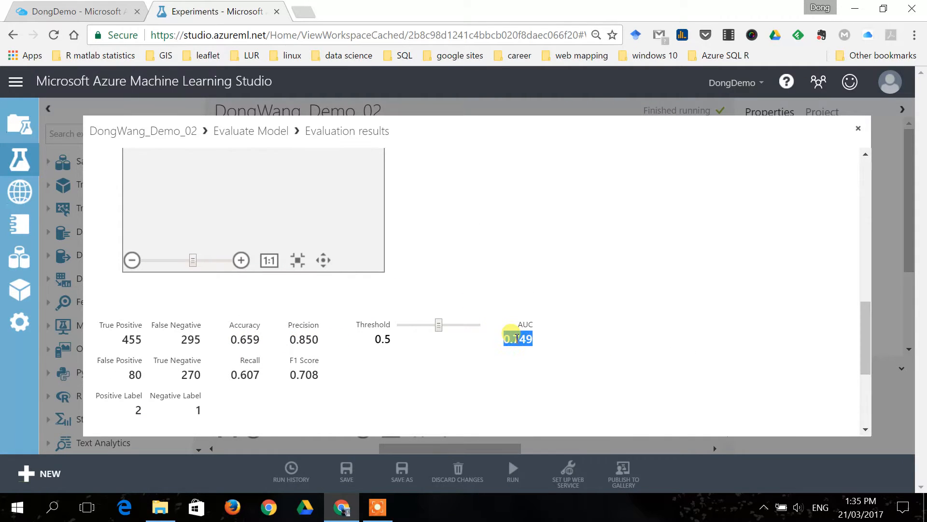
left_click(858, 128)
Return to the experiments list and open the finished Demo_03 experiment.
scroll(513, 275, "down", 5)
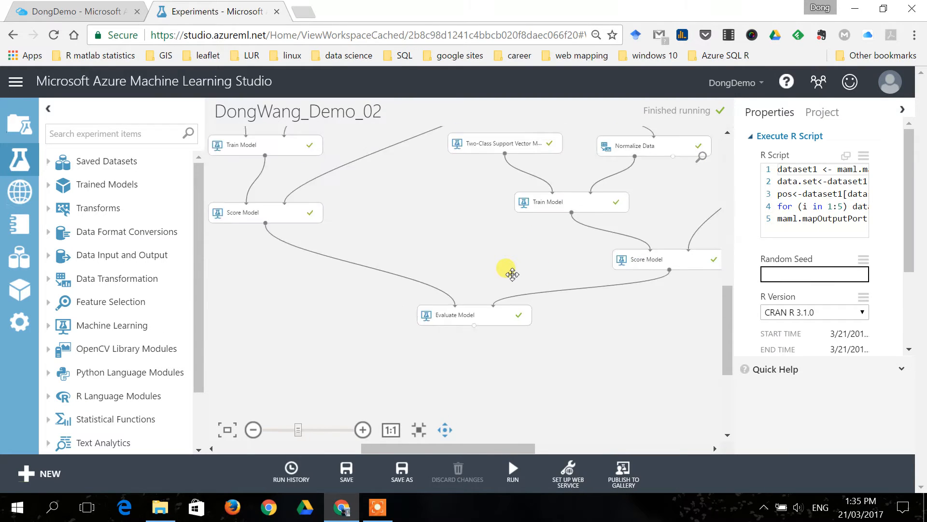
left_click_drag(490, 276, 488, 288)
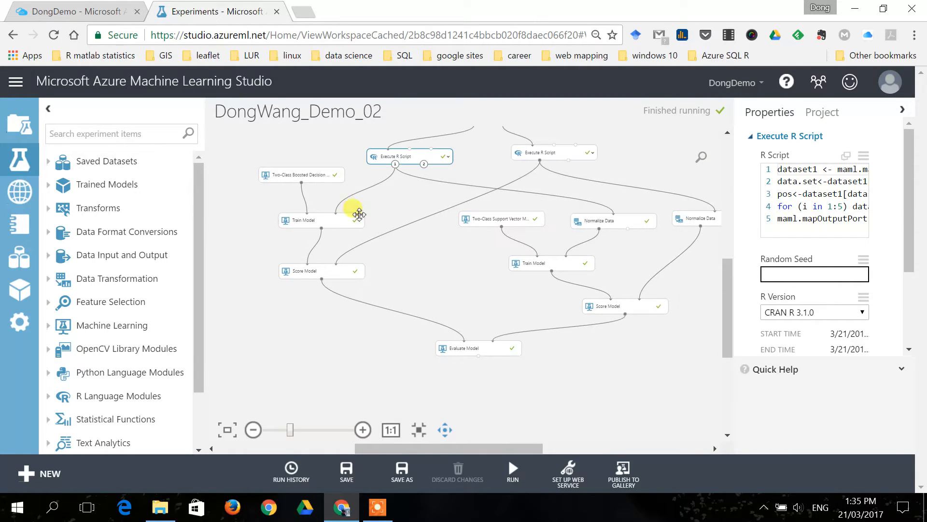
scroll(445, 262, "up", 1)
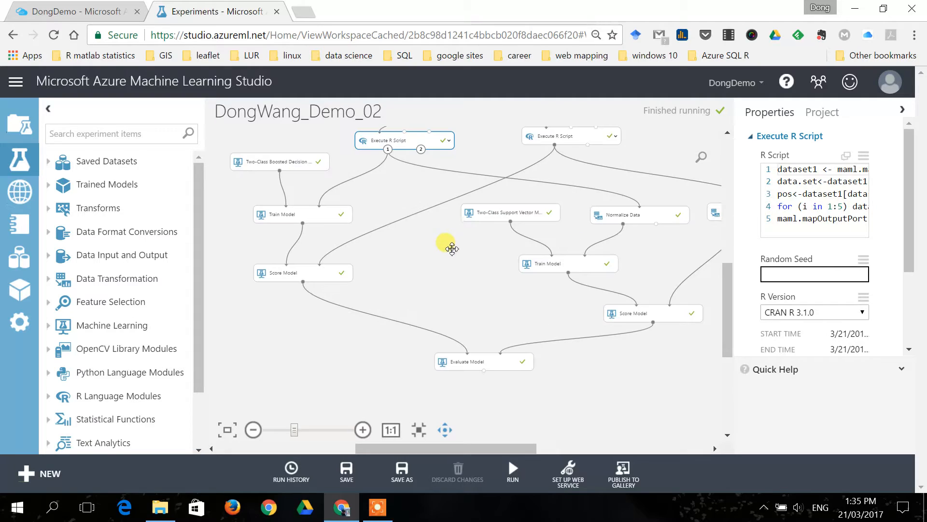
left_click_drag(452, 249, 448, 278)
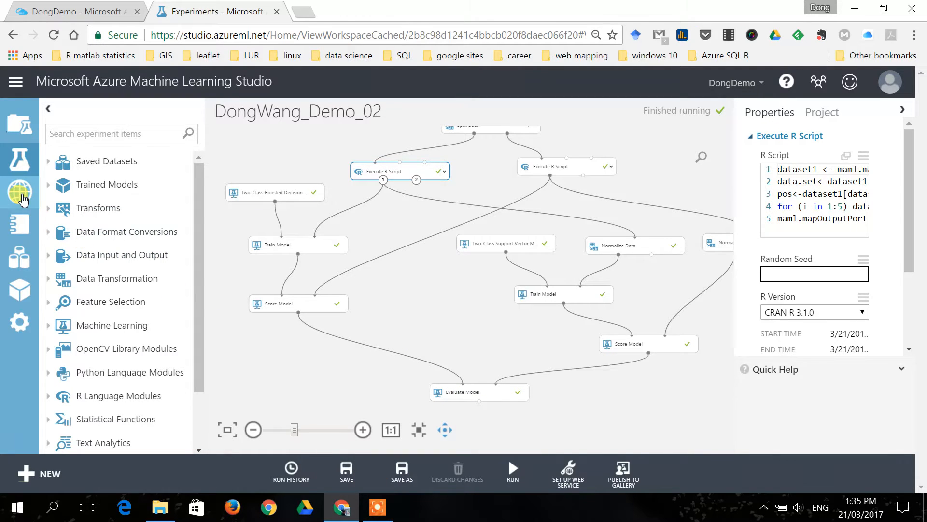
left_click(19, 159)
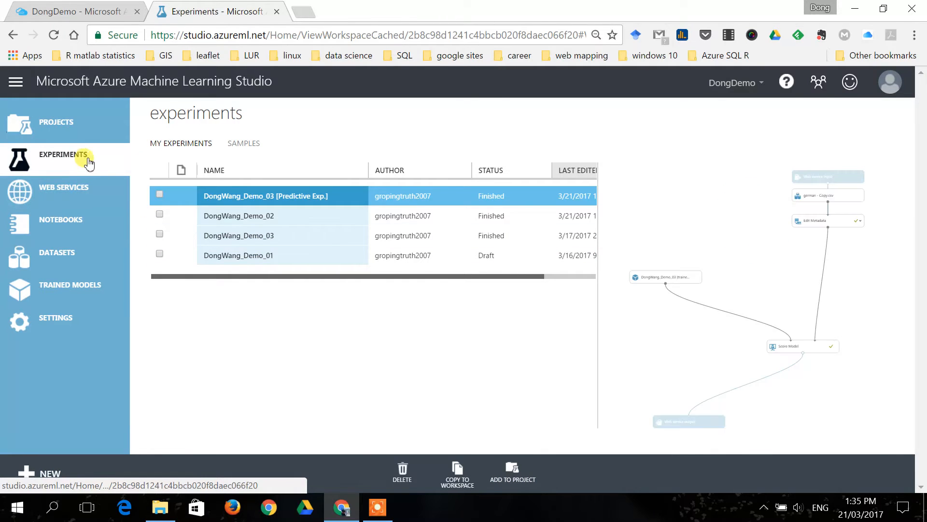
left_click(256, 237)
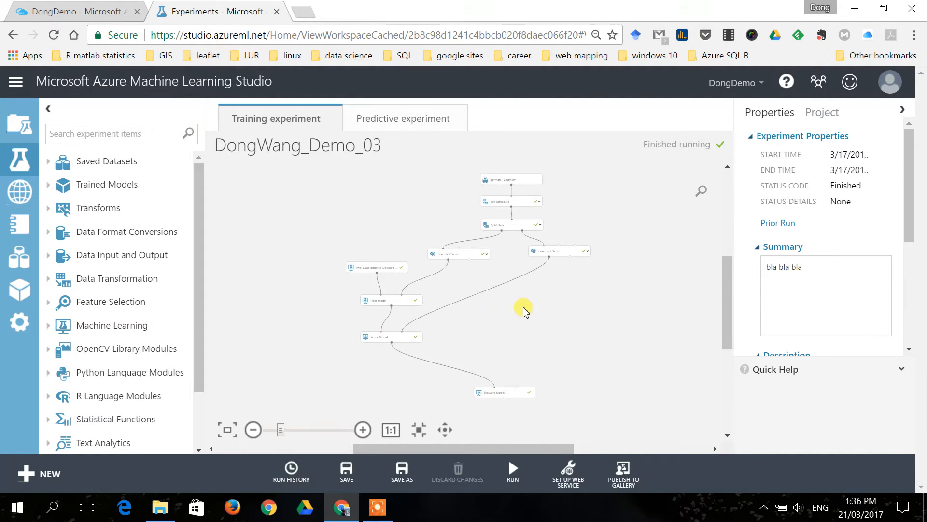
Examine the training experiment's single Two-Class Boosted Decision Tree branch and the modules around it.
scroll(524, 310, "up", 1)
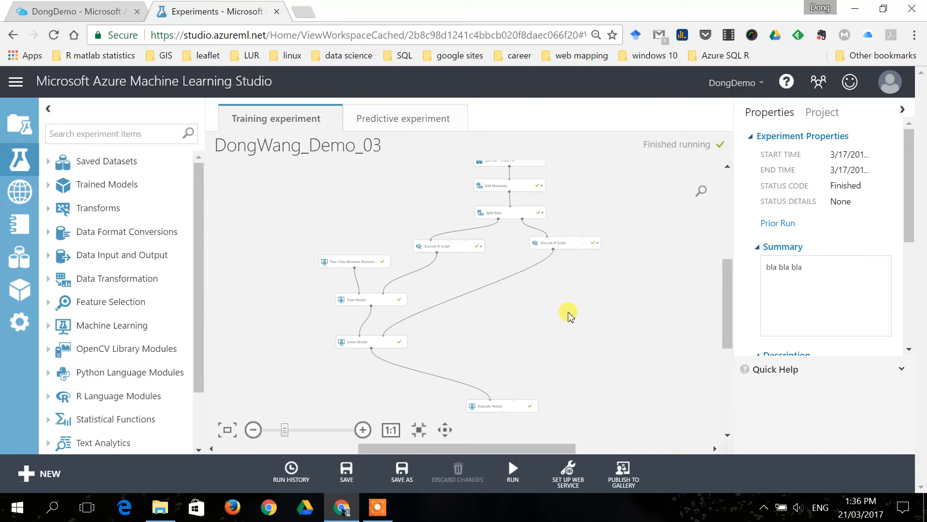
scroll(363, 290, "up", 3)
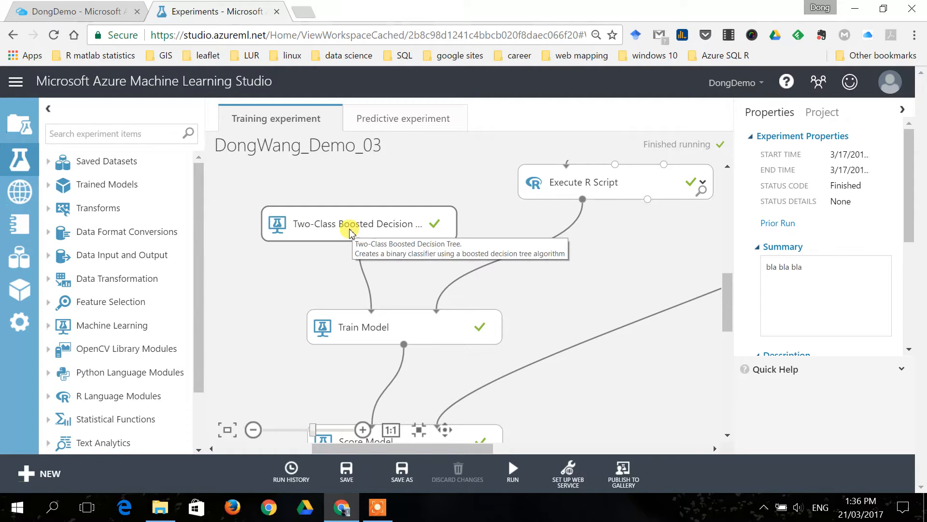
scroll(532, 295, "down", 3)
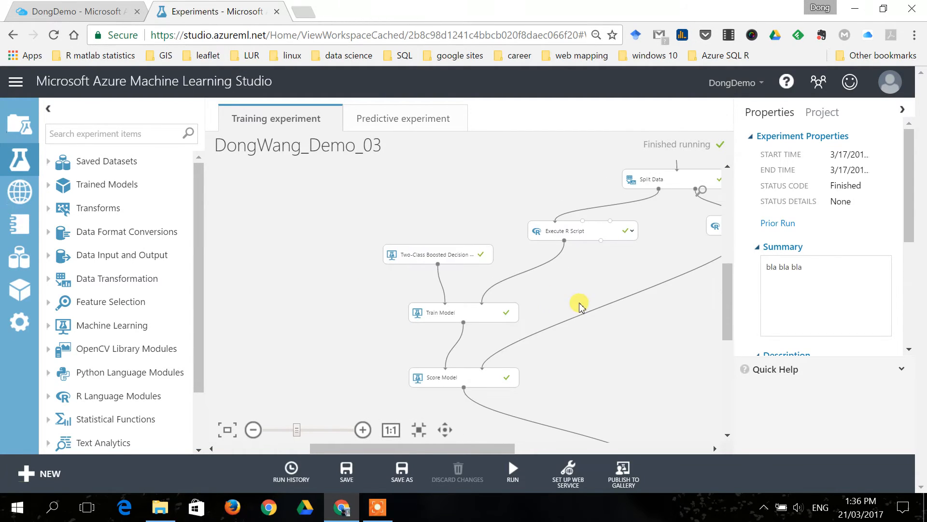
scroll(615, 330, "down", 2)
left_click_drag(654, 327, 529, 290)
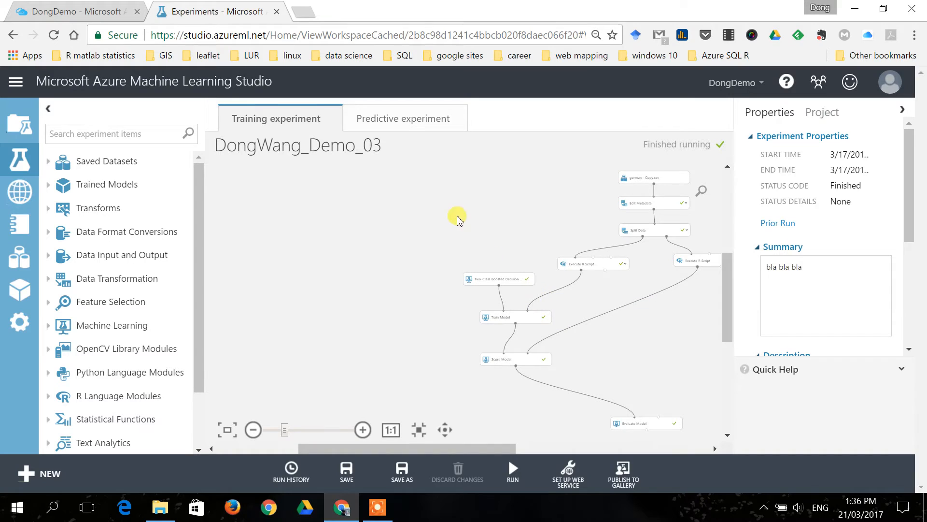
Deploy the predictive experiment as a Classic web service, overwriting the existing service.
left_click(424, 129)
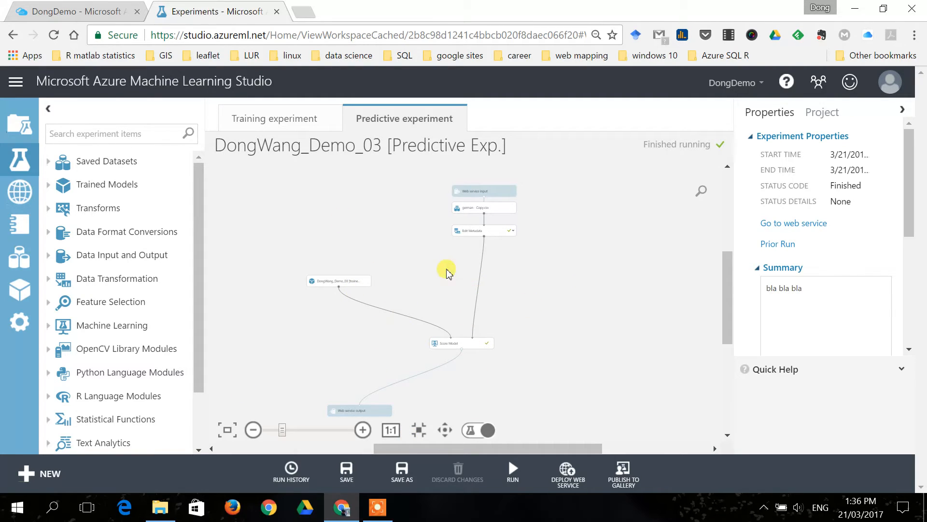
left_click(577, 482)
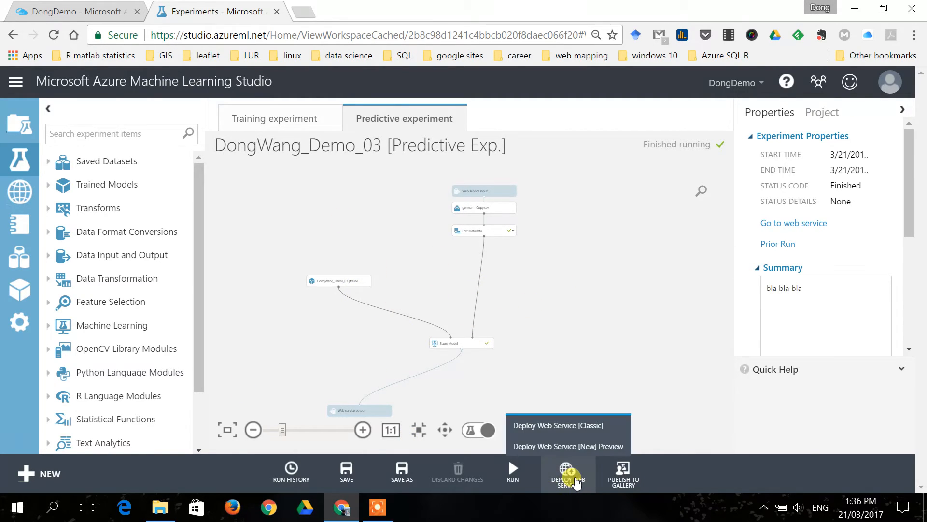
left_click(565, 432)
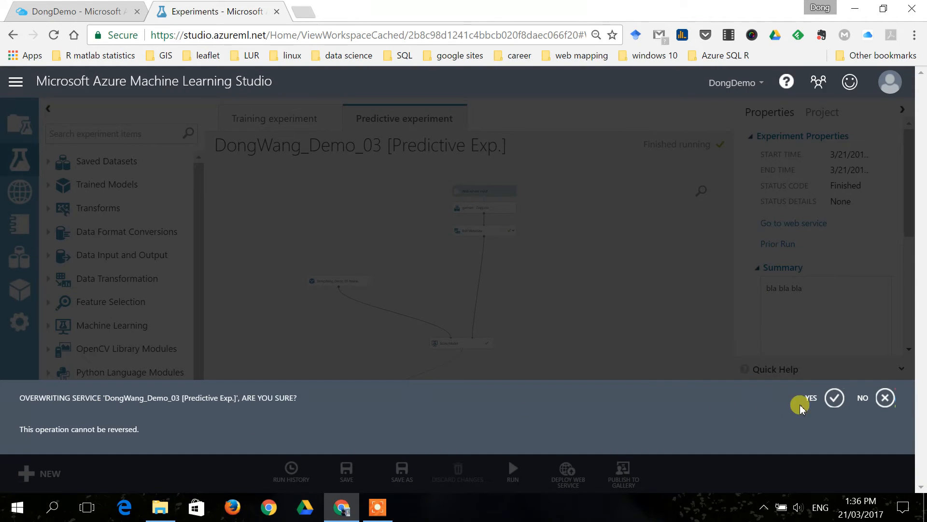
left_click(824, 398)
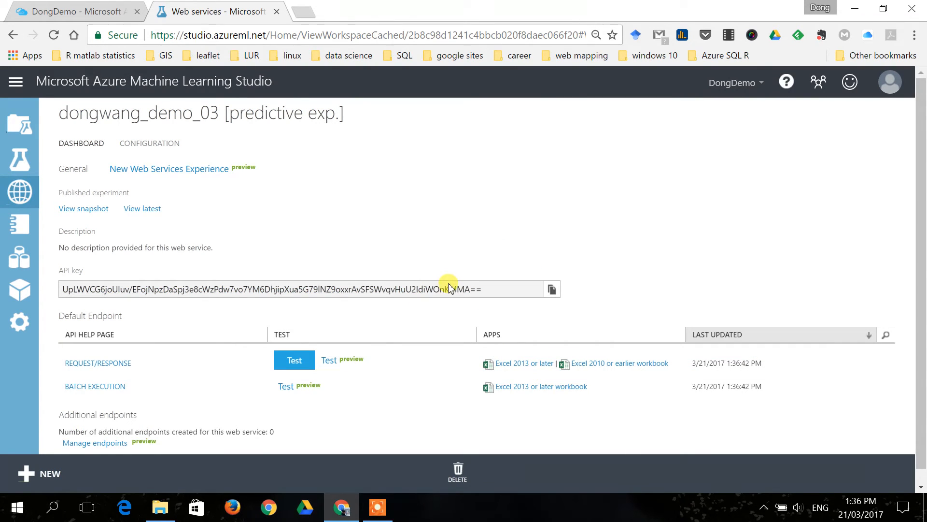
Open the deployed service in the New Web Services Experience and review the input columns of its request-response test form.
left_click(217, 174)
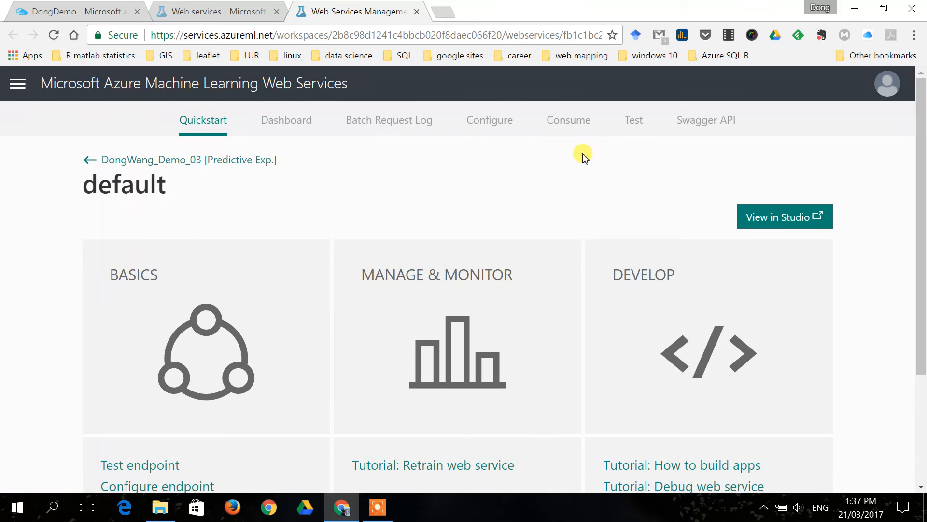
left_click(636, 126)
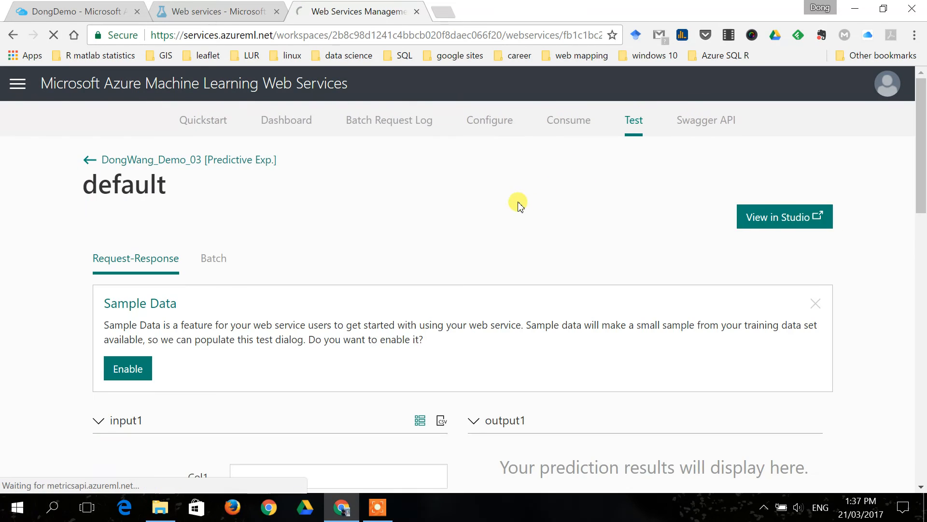
scroll(483, 215, "down", 15)
scroll(486, 218, "up", 3)
scroll(485, 218, "up", 4)
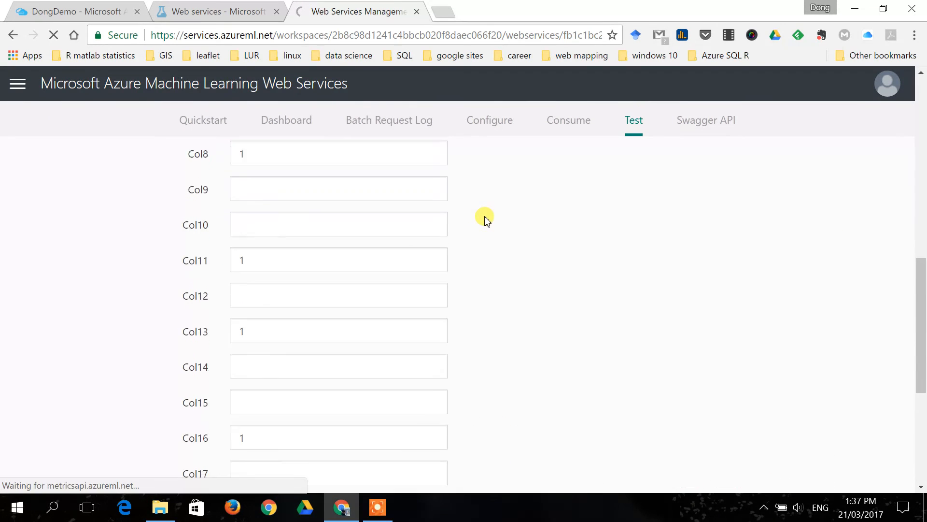
scroll(464, 217, "down", 6)
scroll(456, 220, "up", 6)
scroll(455, 220, "down", 6)
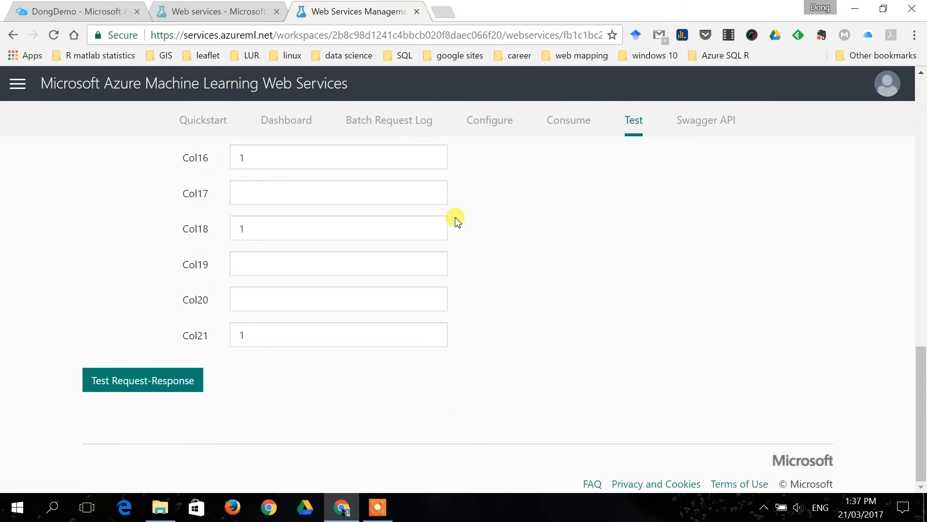
Examine the test form's input1 fields from Col1 to Col21 and the output1 section for prediction results.
left_click(264, 334)
scroll(466, 294, "up", 14)
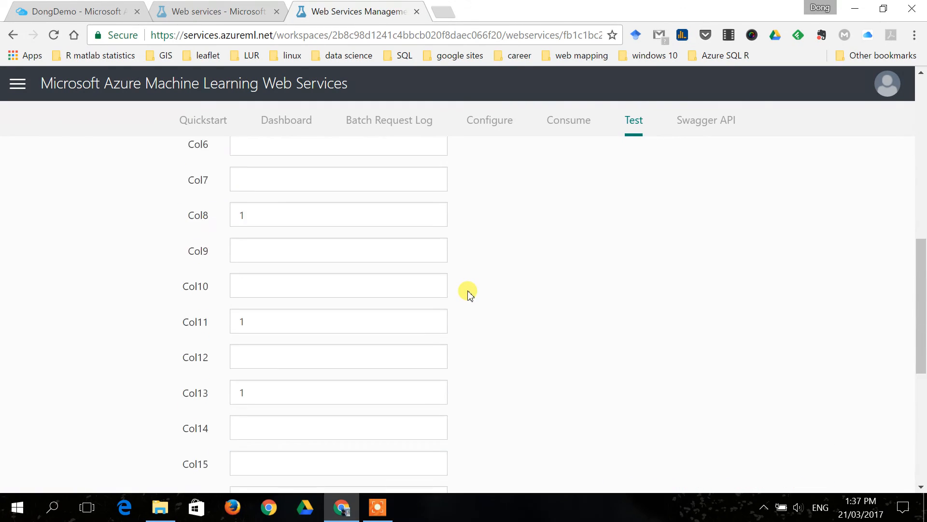
scroll(374, 321, "down", 12)
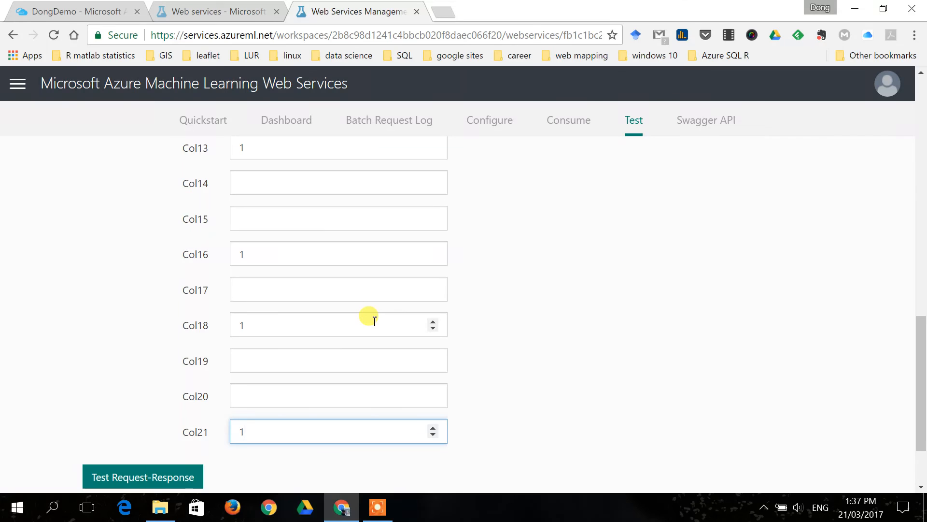
scroll(451, 296, "up", 13)
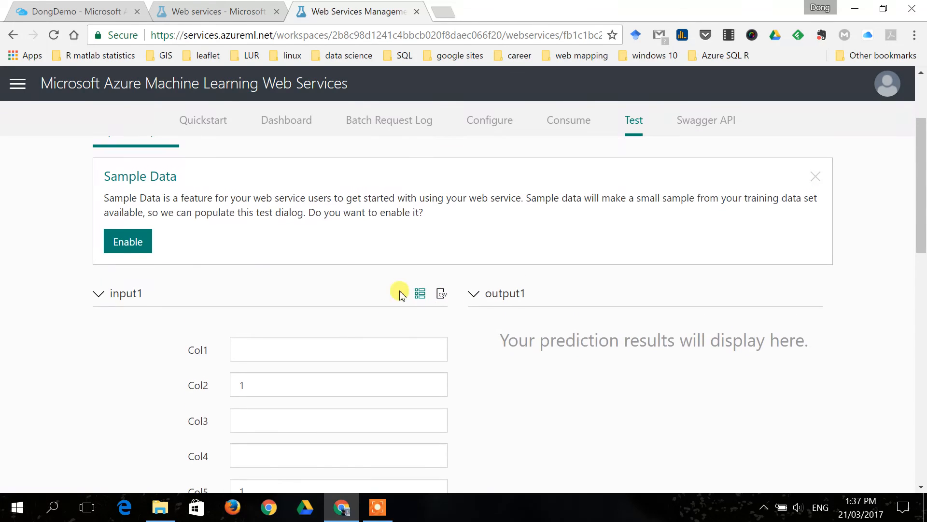
scroll(124, 400, "down", 8)
scroll(124, 404, "down", 4)
scroll(127, 396, "up", 5)
scroll(135, 401, "down", 6)
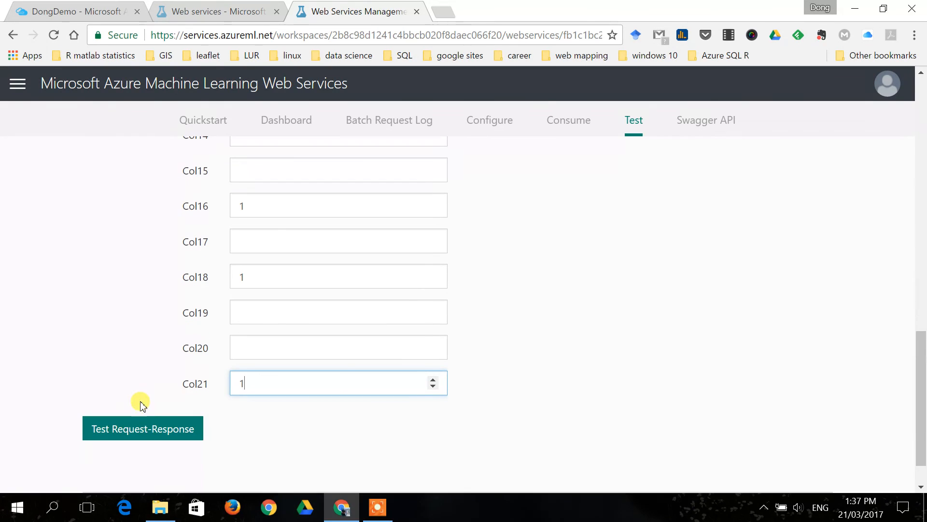
scroll(484, 288, "up", 14)
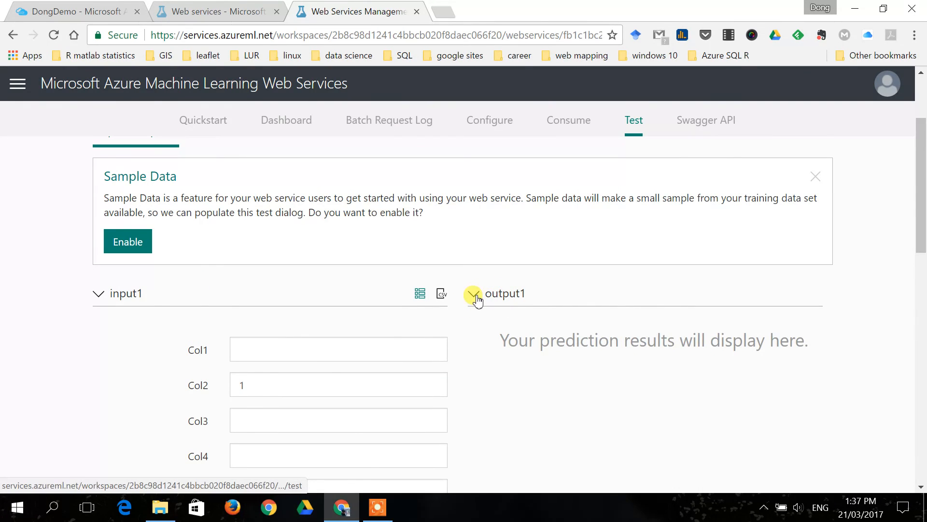
left_click(474, 294)
left_click(480, 297)
scroll(307, 227, "up", 3)
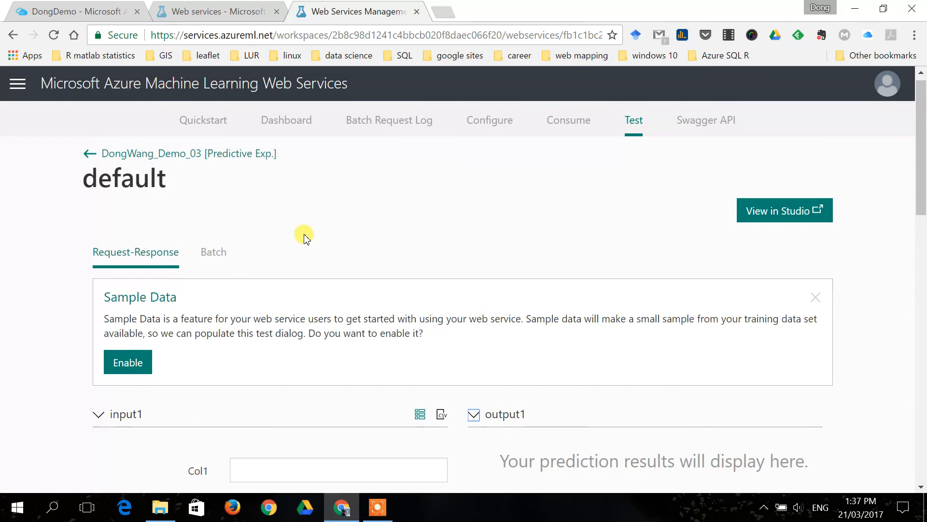
Show the Batch test form and review its input file, storage account and Test Batch Jobs sections.
left_click(228, 267)
scroll(327, 278, "down", 3)
scroll(332, 282, "up", 3)
scroll(323, 263, "down", 2)
scroll(317, 248, "up", 2)
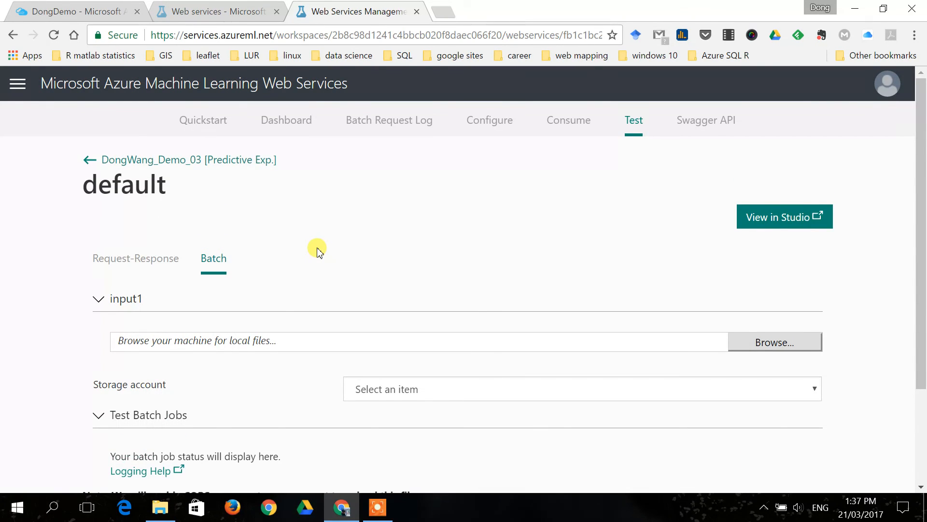
scroll(318, 251, "down", 1)
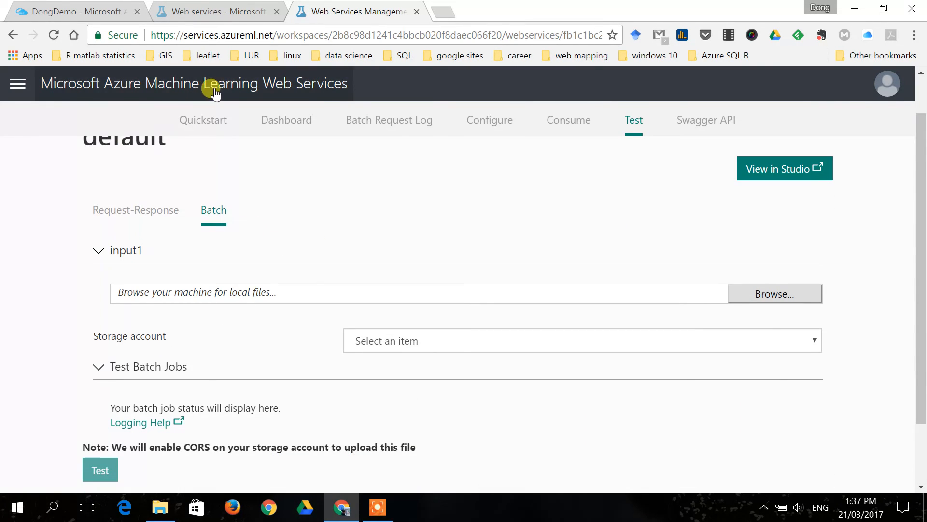